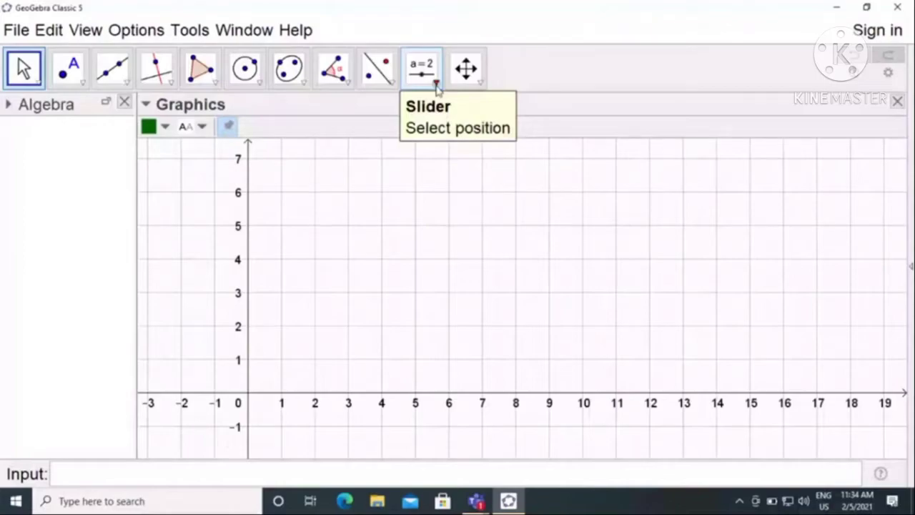
# Add the Hindi text "sampoorak kon" at about (11, 4) in the graphics view
pyautogui.click(436, 84)
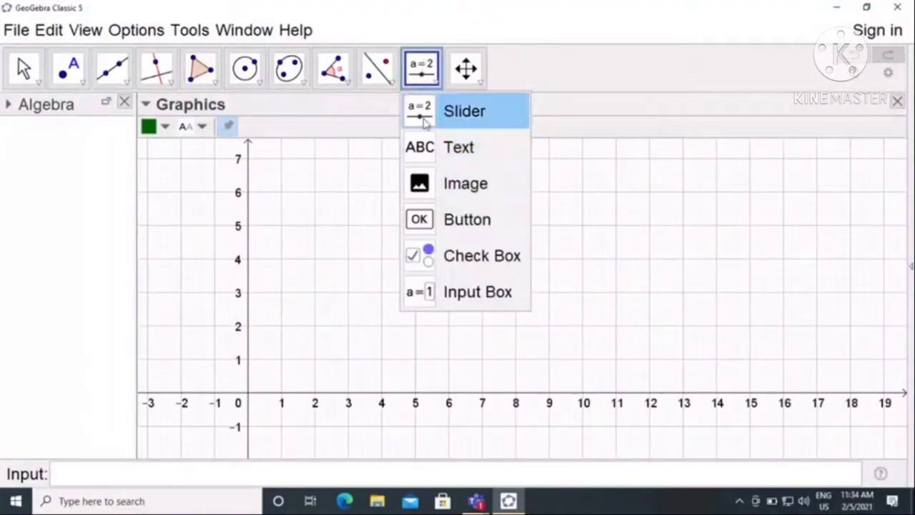
pyautogui.click(423, 146)
pyautogui.click(608, 261)
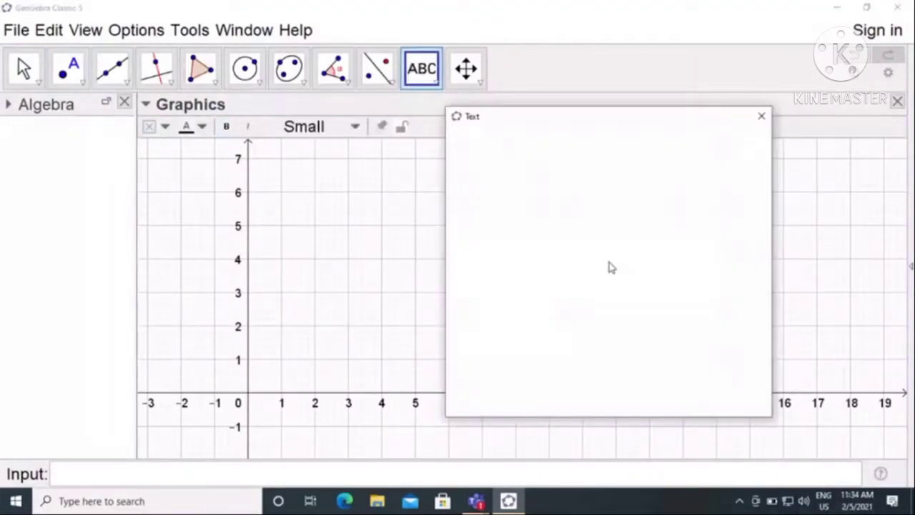
pyautogui.click(498, 184)
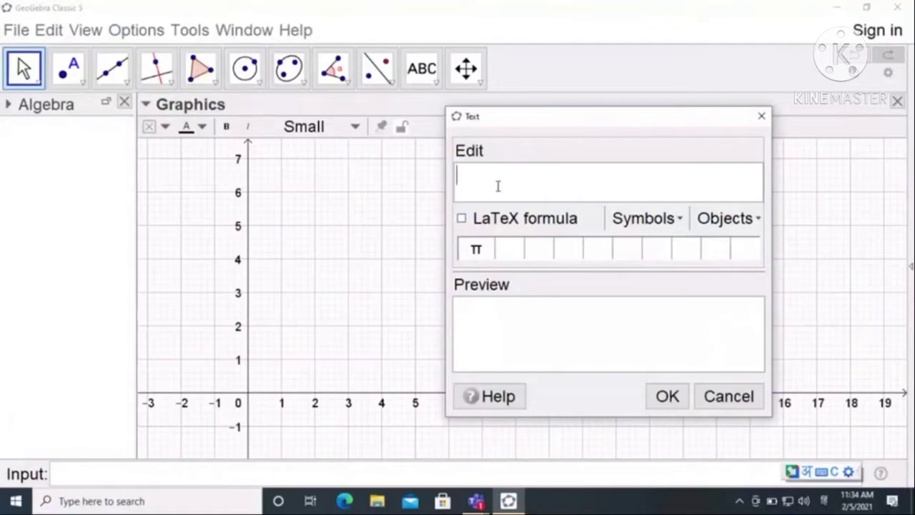
pyautogui.write('sampoor')
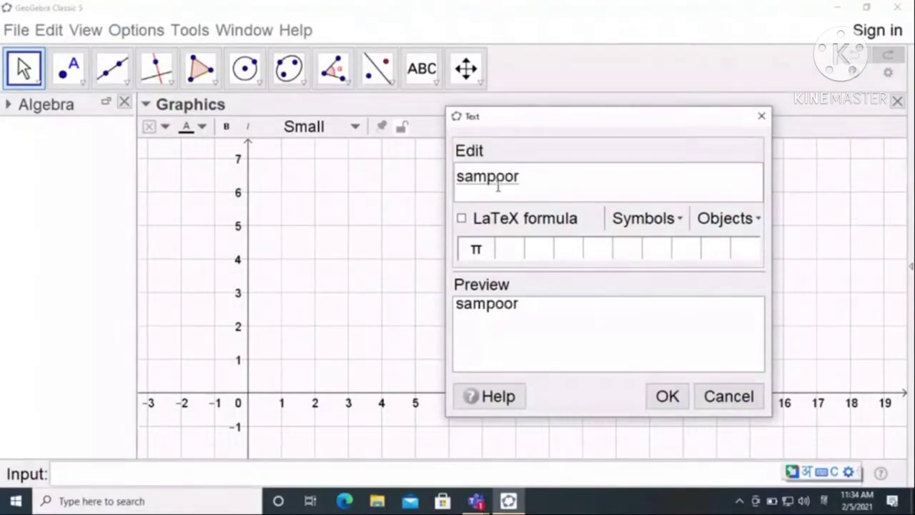
pyautogui.write('ak kon')
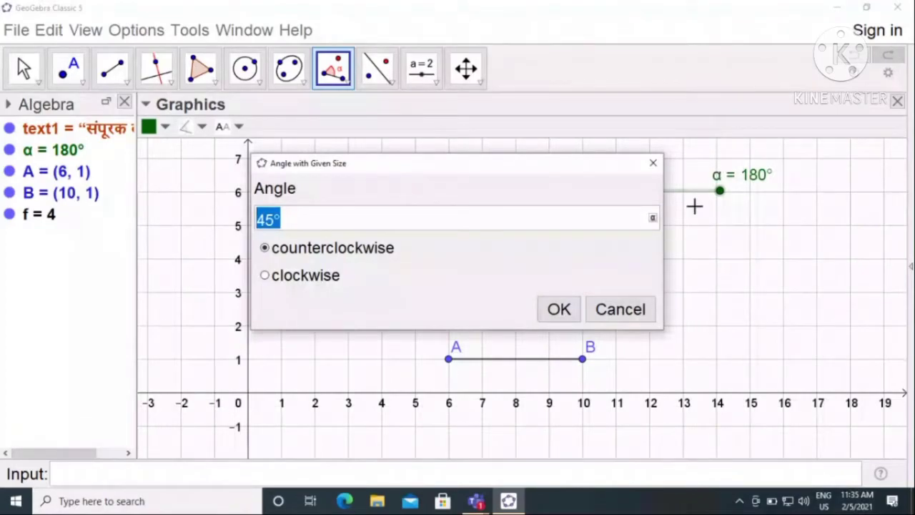
# Open the special-character list for the counterclockwise angle's size
pyautogui.click(653, 217)
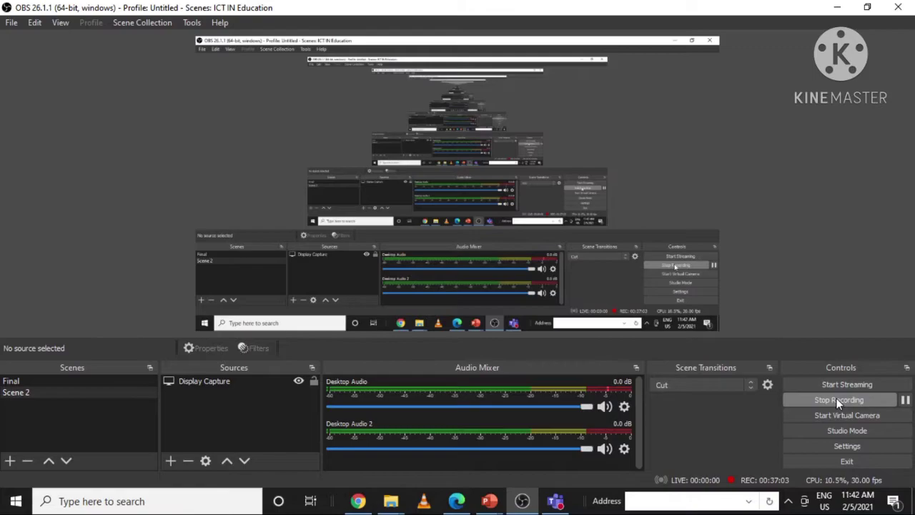
# Stop the running screen recording in OBS and confirm it
pyautogui.click(838, 400)
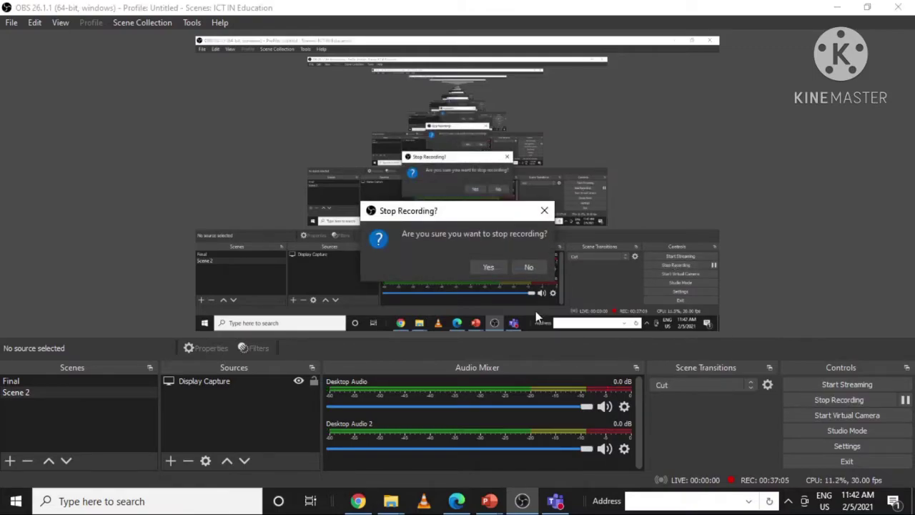
pyautogui.click(491, 266)
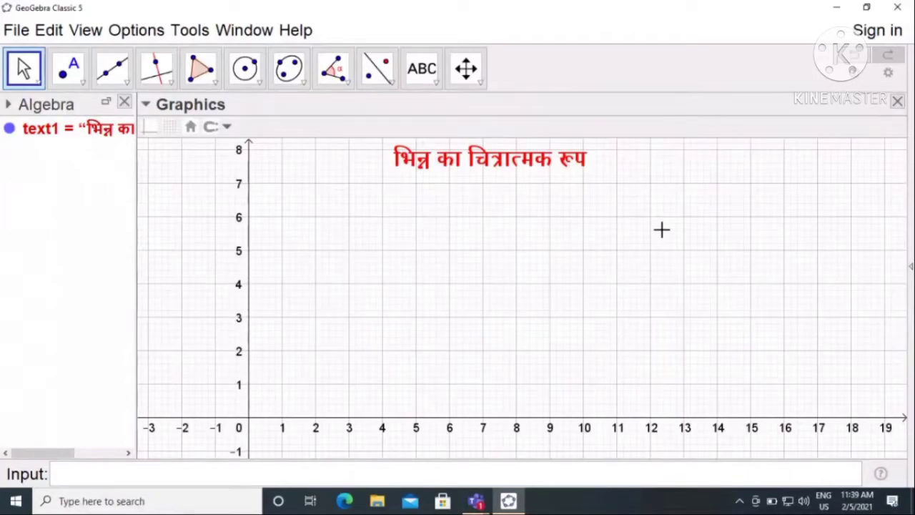
# Create a number slider named N below the title, with minimum 1, maximum 8 and increment 1
pyautogui.click(421, 71)
pyautogui.click(443, 110)
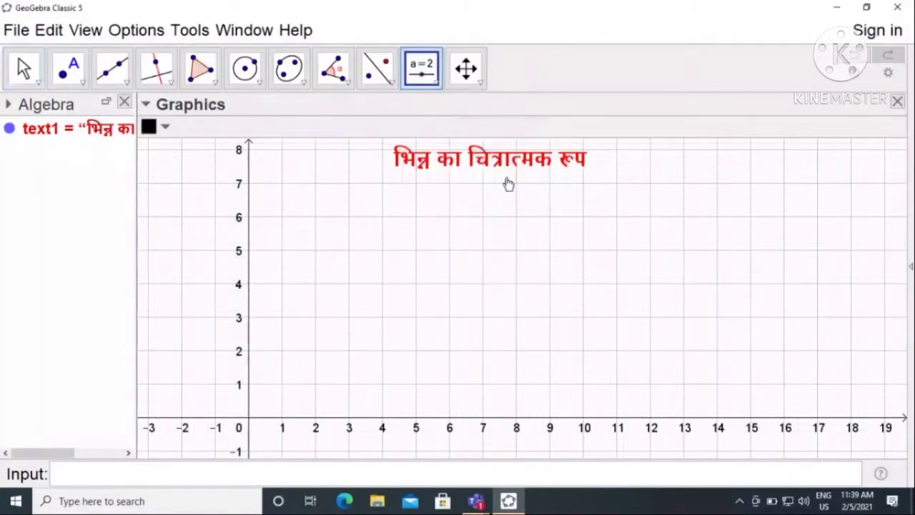
pyautogui.click(531, 240)
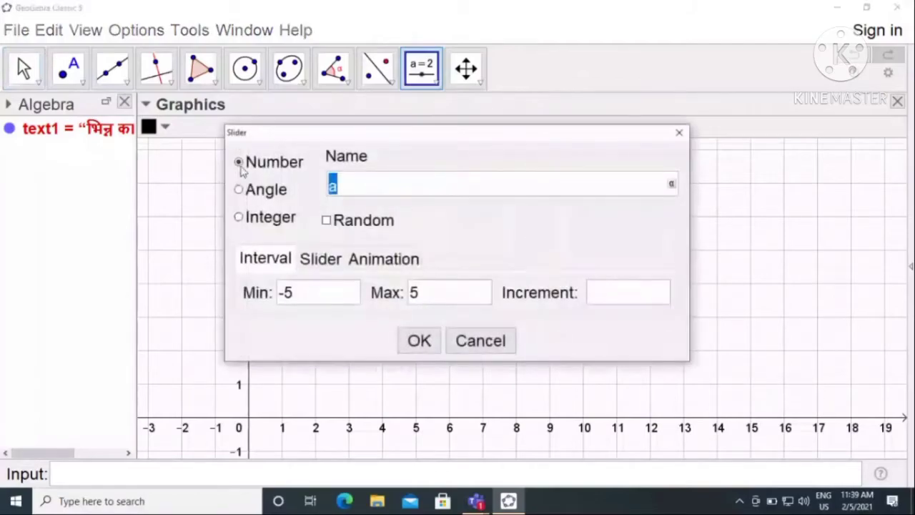
pyautogui.moveTo(371, 137); pyautogui.dragTo(496, 164)
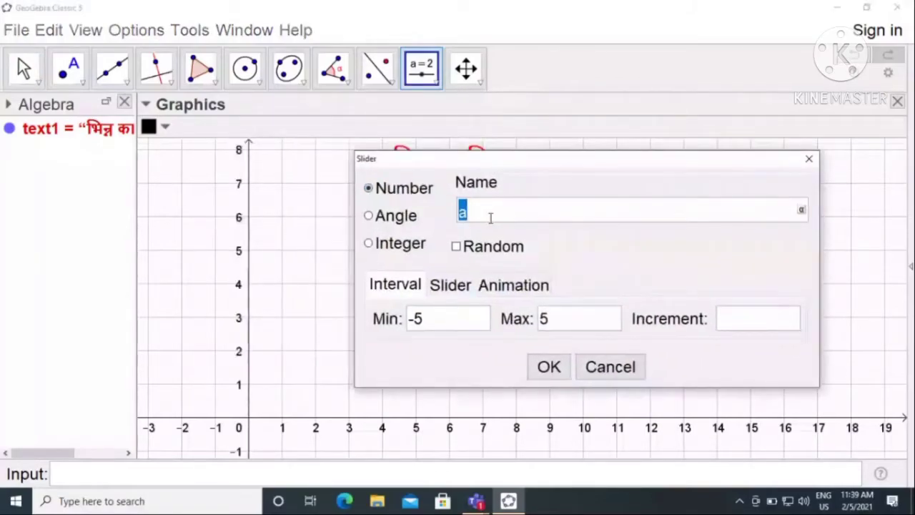
pyautogui.write('N')
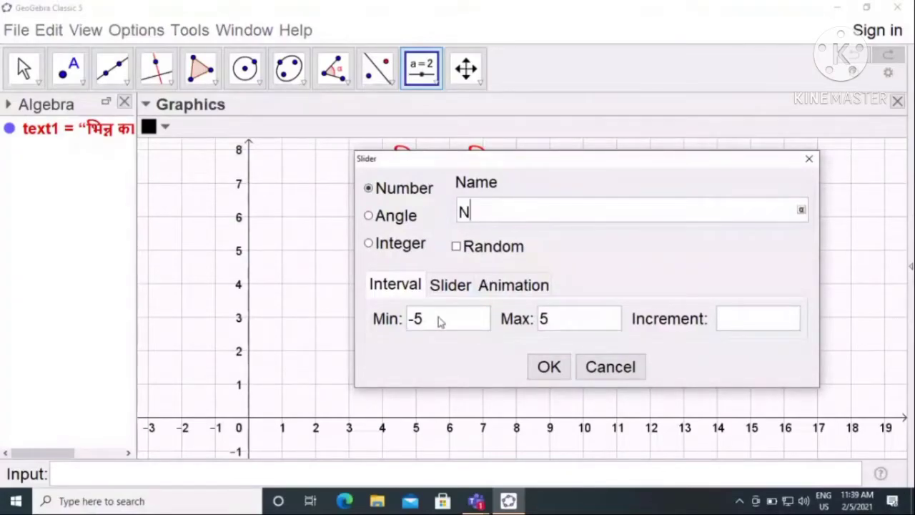
pyautogui.moveTo(439, 322); pyautogui.dragTo(393, 321)
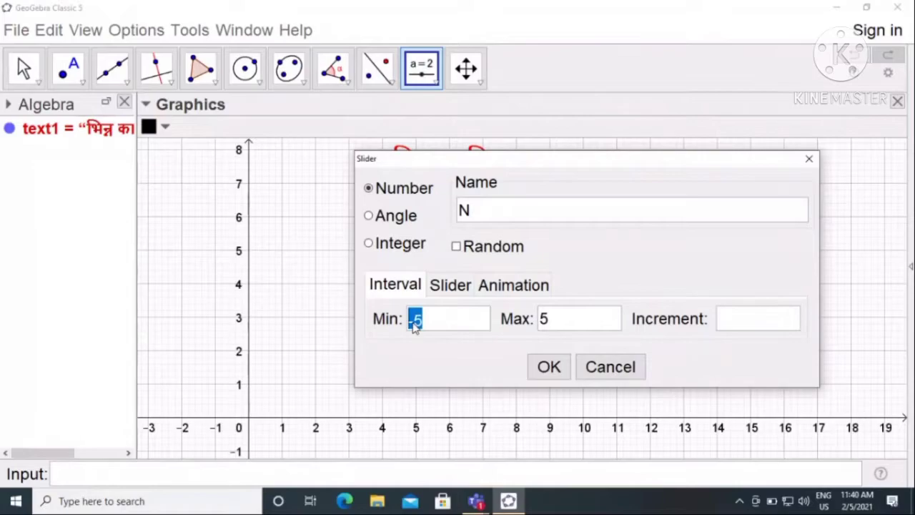
pyautogui.write('1')
pyautogui.moveTo(555, 321); pyautogui.dragTo(491, 321)
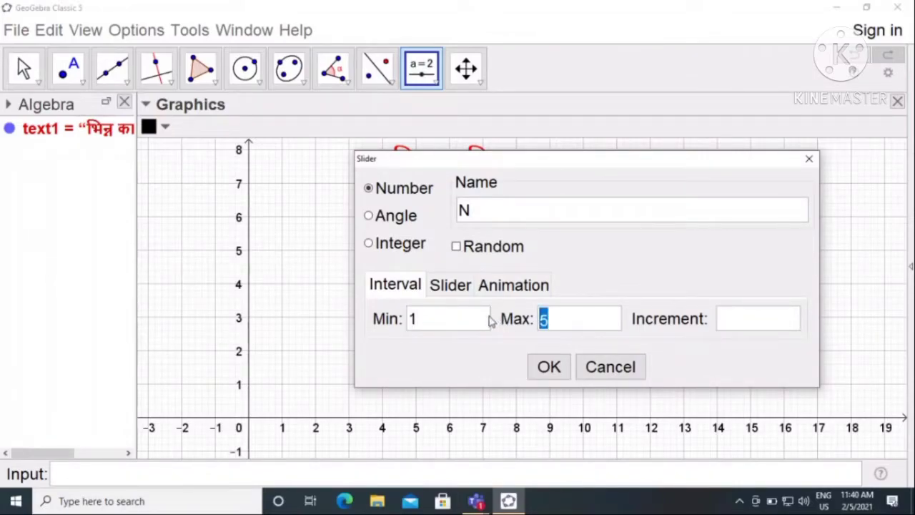
pyautogui.write('8')
pyautogui.click(736, 321)
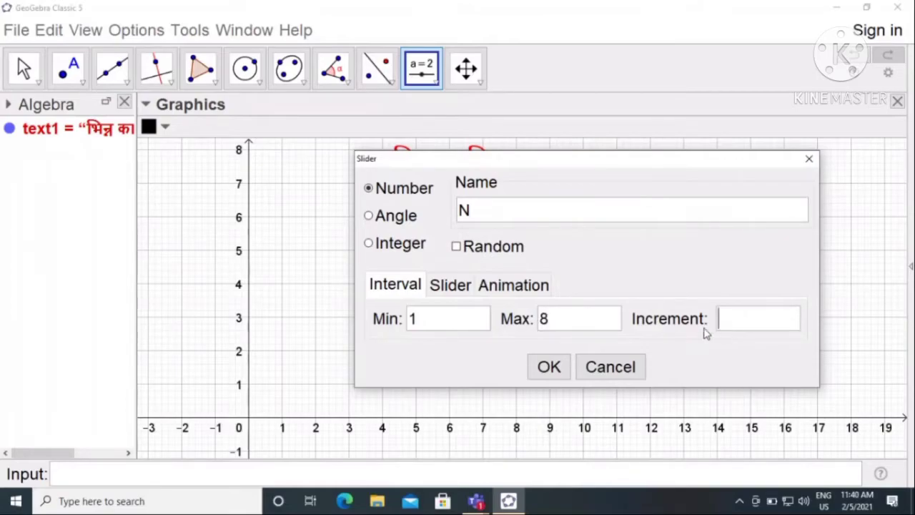
pyautogui.write('1')
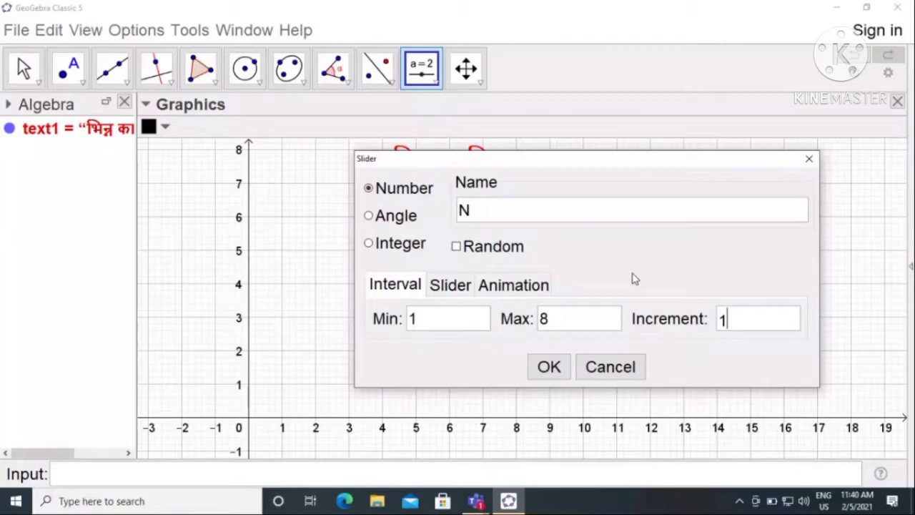
pyautogui.click(549, 367)
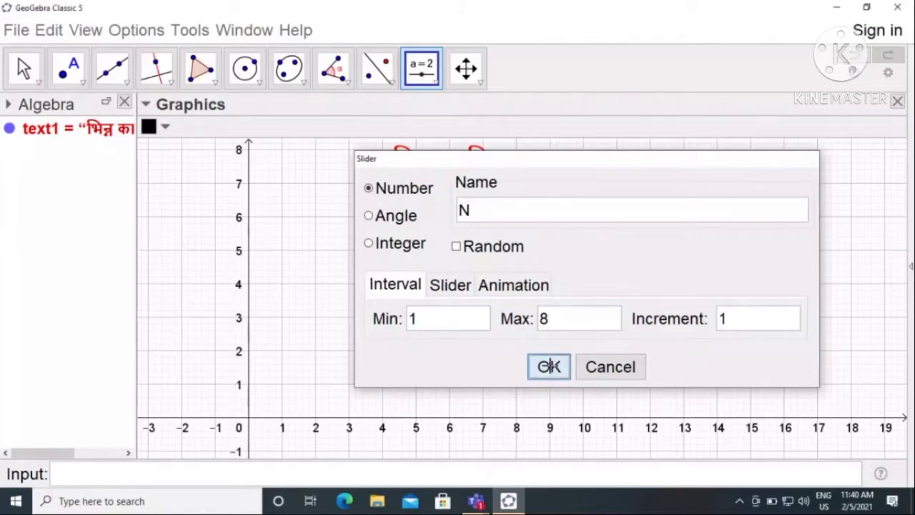
# Move slider N up beside the title so that it starts at about (2, 7)
pyautogui.click(24, 68)
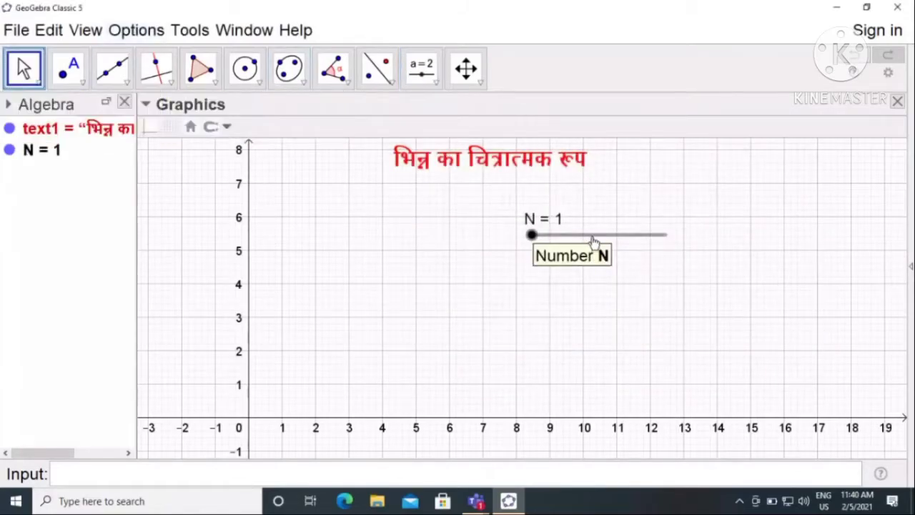
pyautogui.moveTo(593, 241); pyautogui.dragTo(381, 193)
pyautogui.moveTo(319, 190)
pyautogui.mouseDown()
pyautogui.moveTo(462, 195)
pyautogui.moveTo(321, 187)
pyautogui.mouseUp()
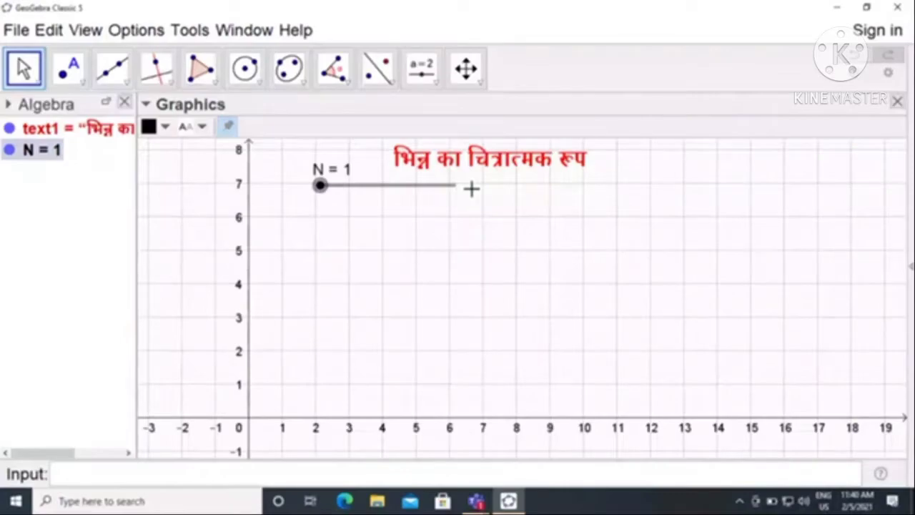
# Create a second number slider named D in empty grid space, with minimum 1, maximum 8 and increment 1
pyautogui.click(437, 84)
pyautogui.click(458, 110)
pyautogui.click(556, 249)
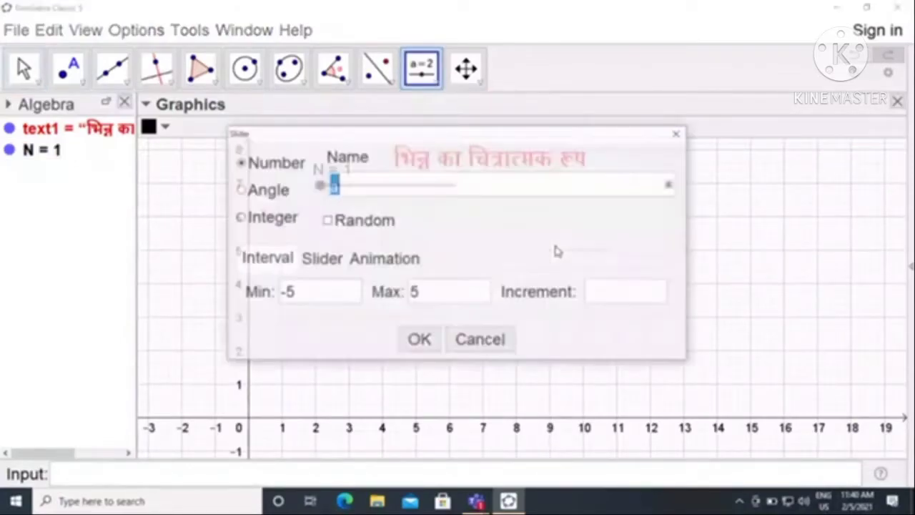
pyautogui.moveTo(450, 136); pyautogui.dragTo(603, 173)
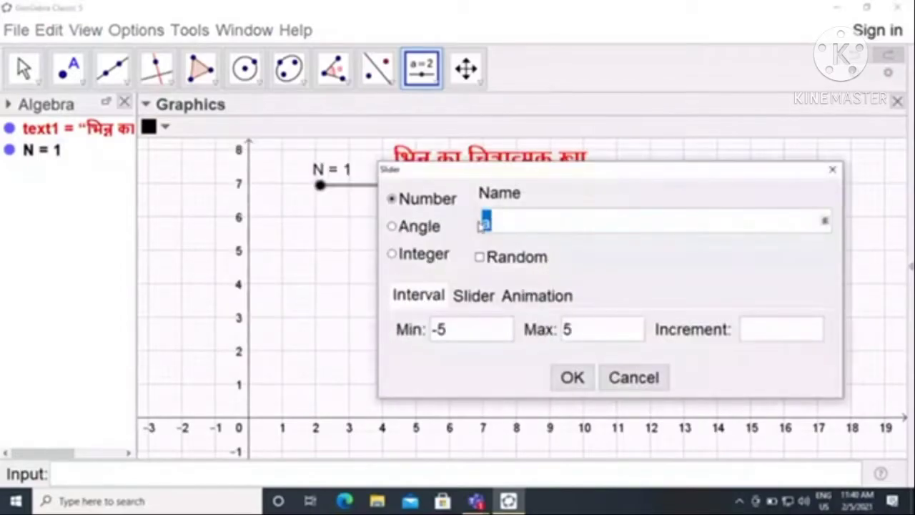
pyautogui.write('D')
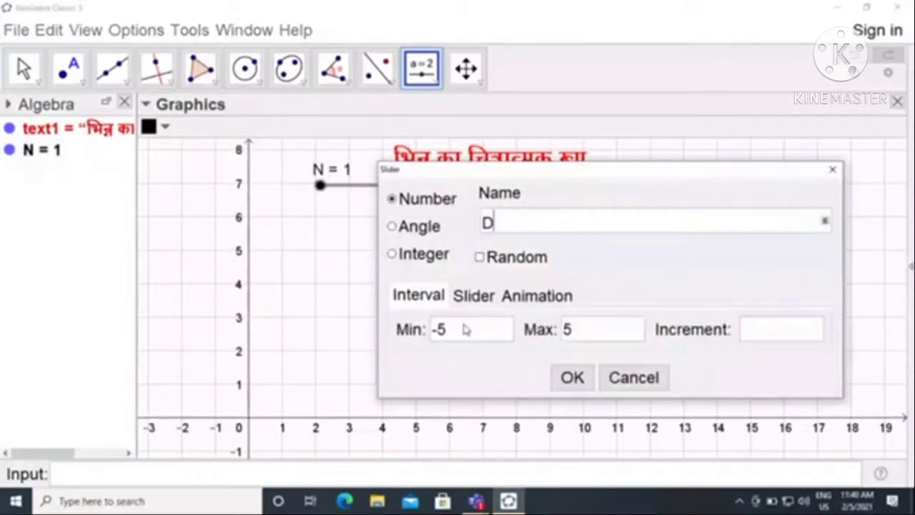
pyautogui.moveTo(466, 327); pyautogui.dragTo(412, 338)
pyautogui.write('1')
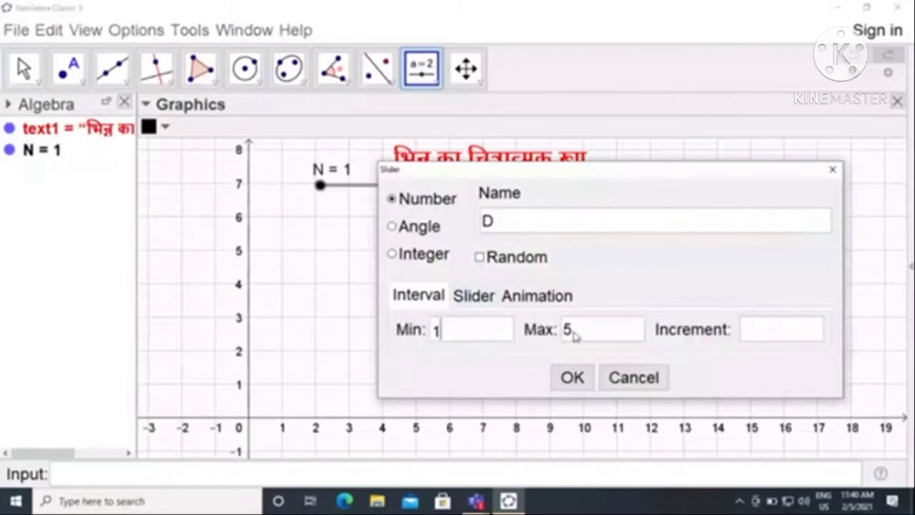
pyautogui.moveTo(582, 331); pyautogui.dragTo(533, 331)
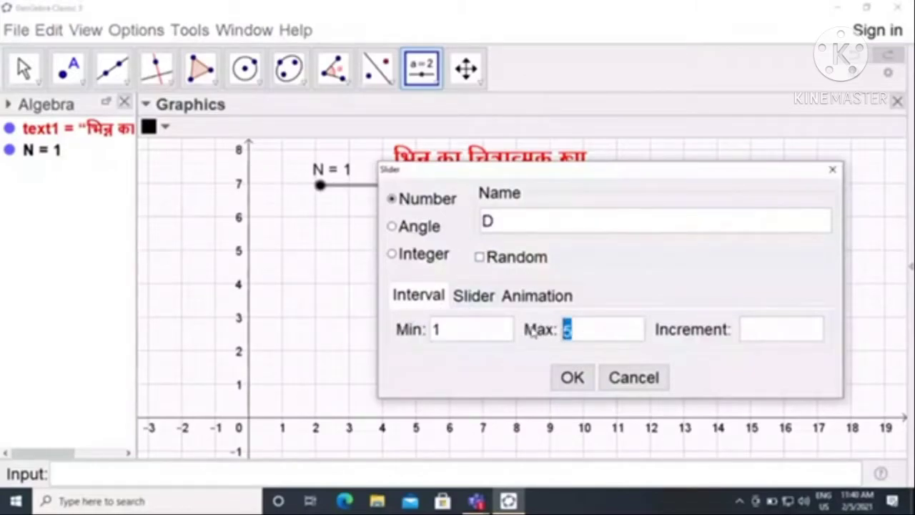
pyautogui.write('8')
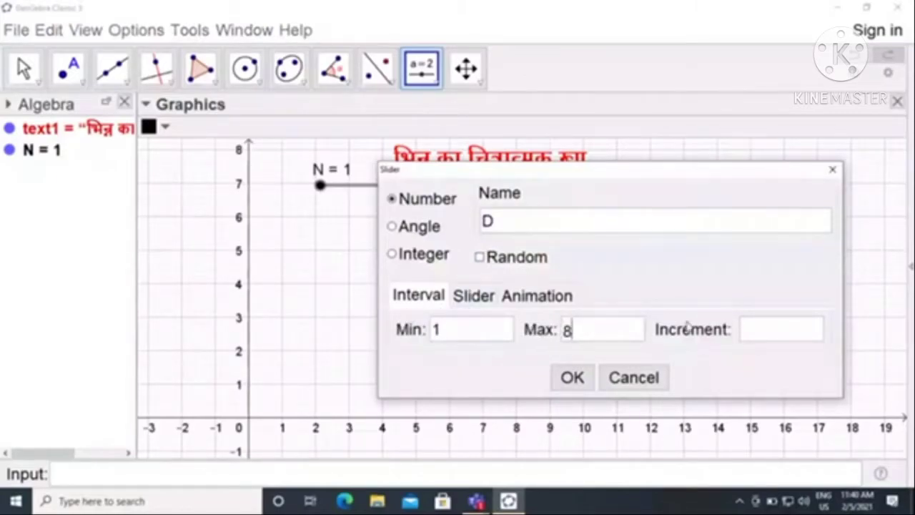
pyautogui.click(750, 336)
pyautogui.write('1')
pyautogui.click(573, 378)
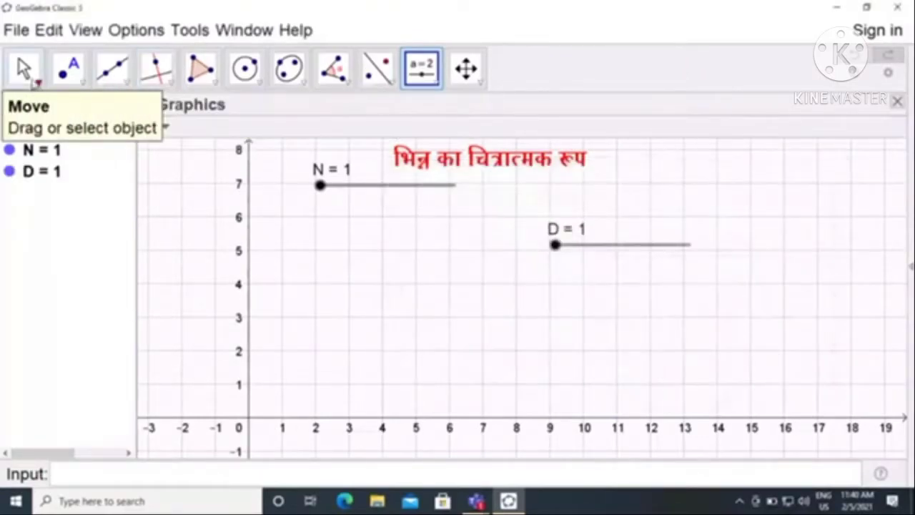
# Place sliders N and D side by side below the title, starting at about (2, 6.3) and (7, 6.3)
pyautogui.click(32, 79)
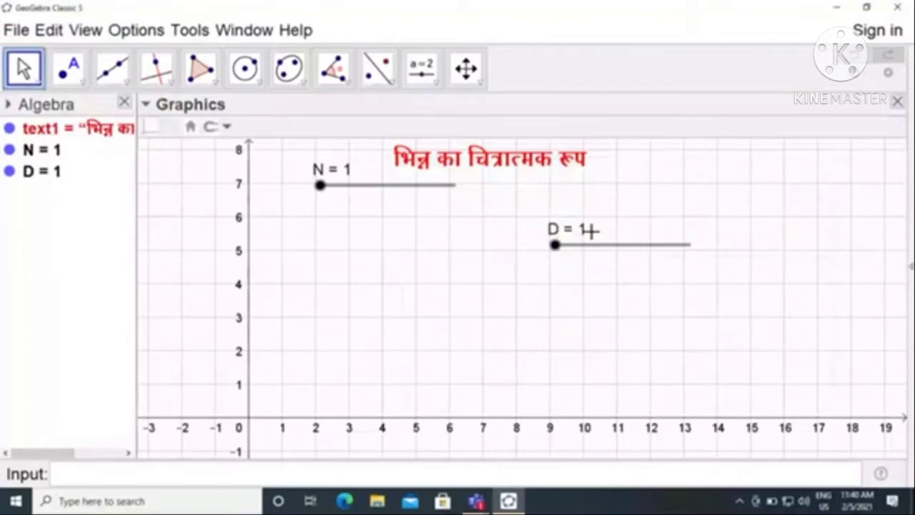
pyautogui.moveTo(590, 230); pyautogui.dragTo(528, 211)
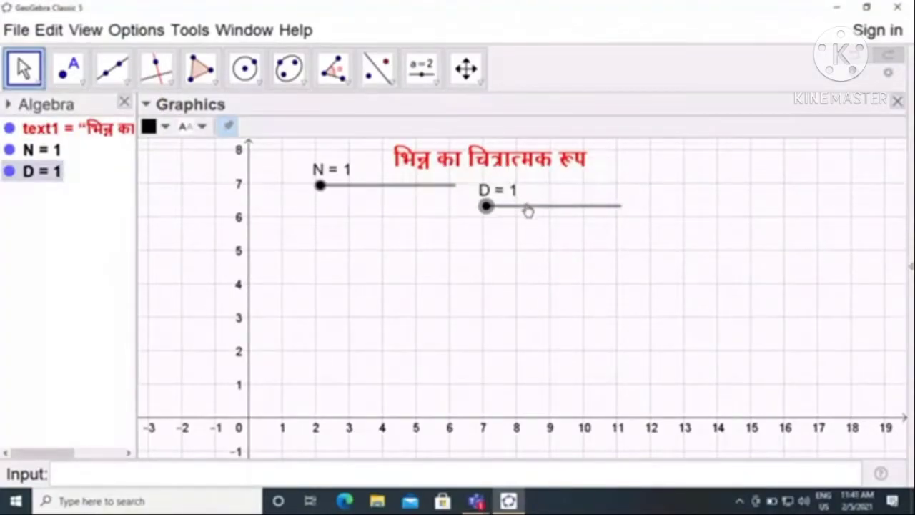
pyautogui.moveTo(391, 189); pyautogui.dragTo(386, 211)
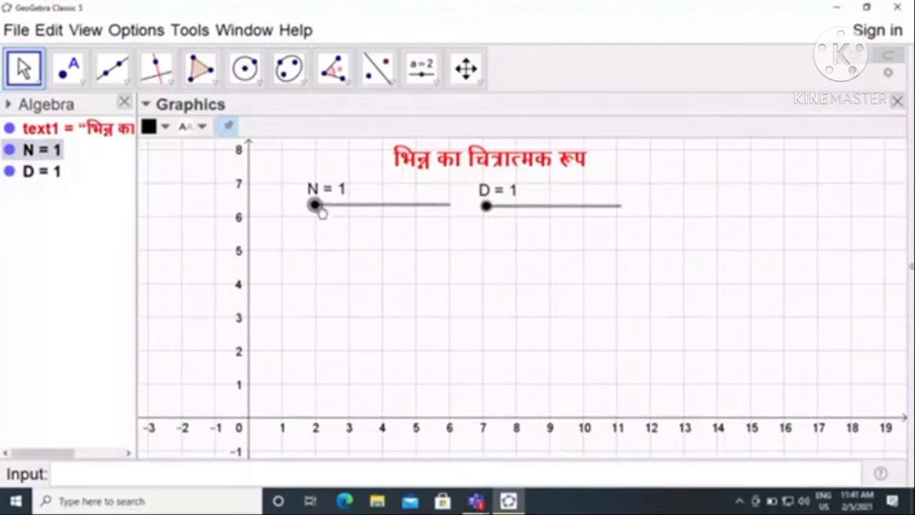
# Test the sliders by moving N to 4 and returning it to 1, leaving D at 1
pyautogui.moveTo(317, 208); pyautogui.dragTo(381, 216)
pyautogui.moveTo(493, 215)
pyautogui.mouseDown()
pyautogui.moveTo(583, 220)
pyautogui.moveTo(477, 208)
pyautogui.mouseUp()
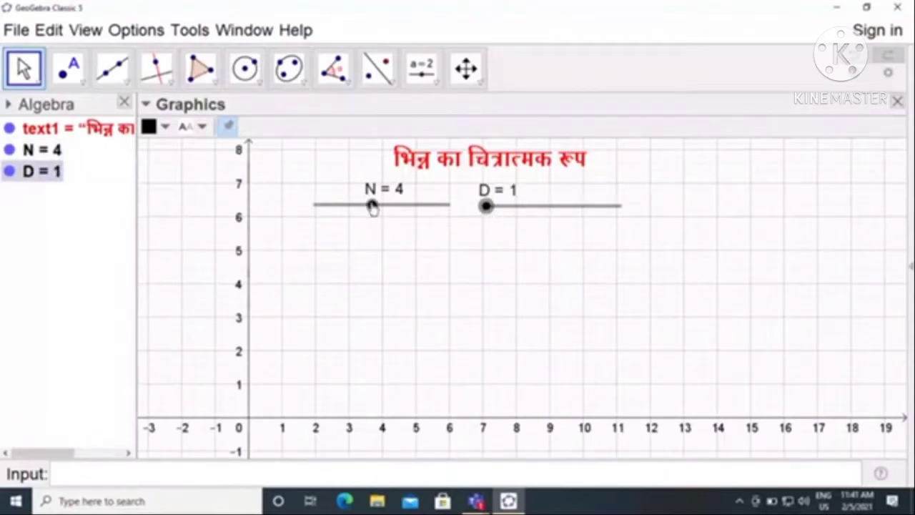
pyautogui.moveTo(373, 207); pyautogui.dragTo(315, 206)
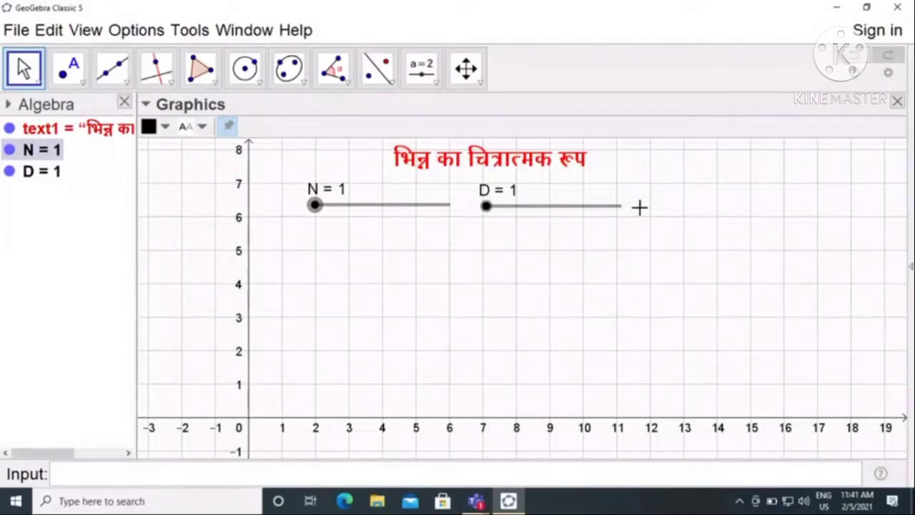
# Start a new LaTeX text in empty grid space near (12, 5) with the content "भिन्न का मान="
pyautogui.click(430, 84)
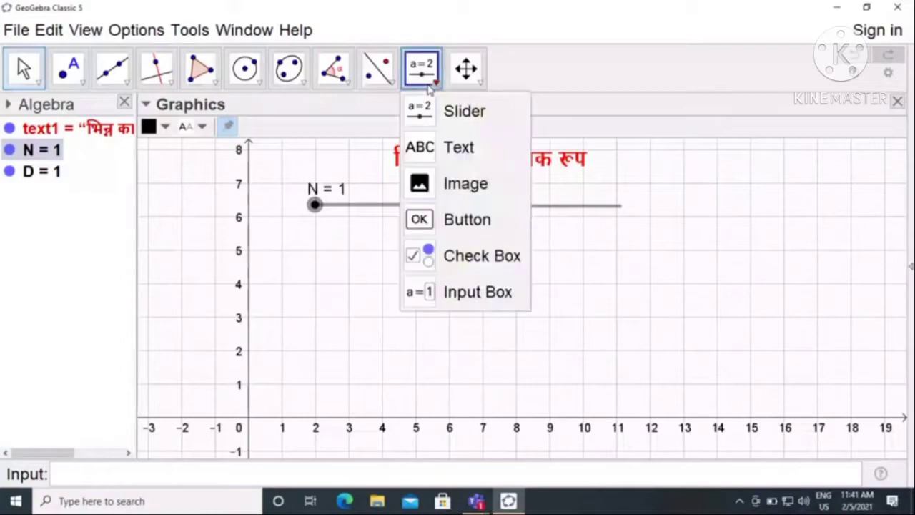
pyautogui.click(437, 151)
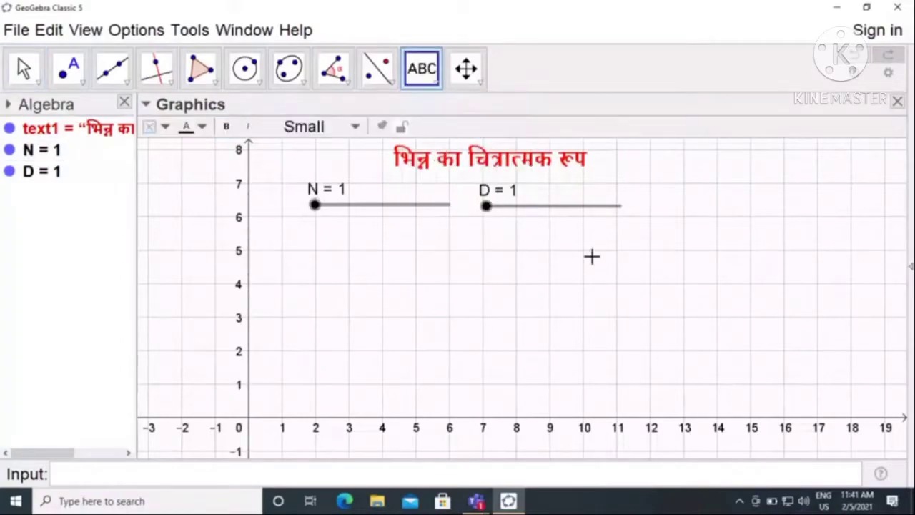
pyautogui.click(656, 259)
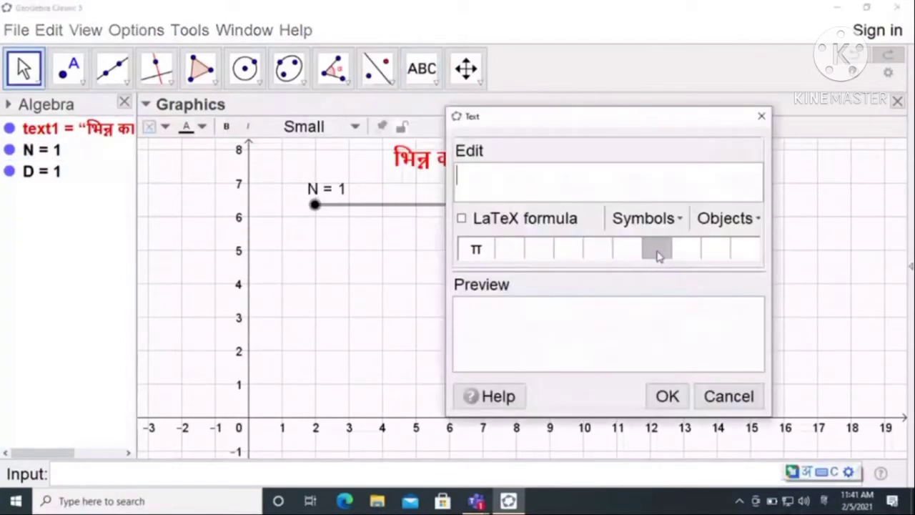
pyautogui.moveTo(589, 126); pyautogui.dragTo(741, 120)
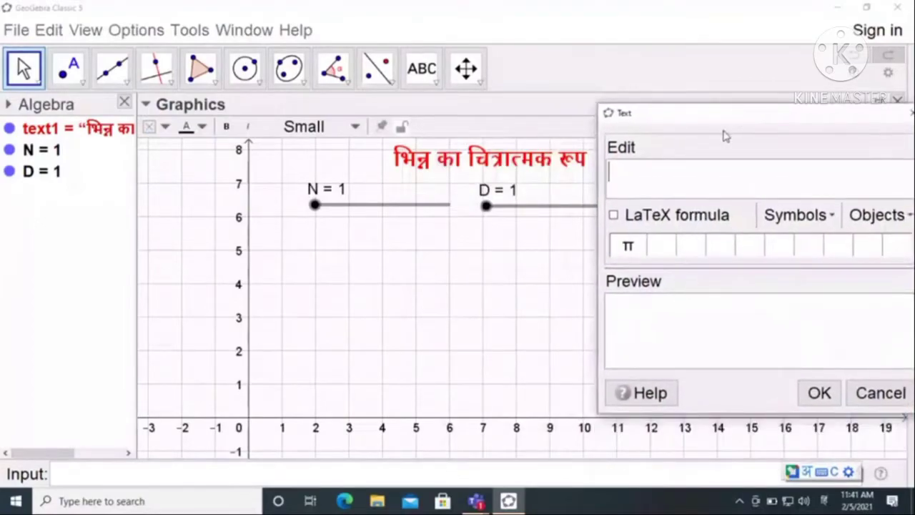
pyautogui.moveTo(682, 117); pyautogui.dragTo(631, 116)
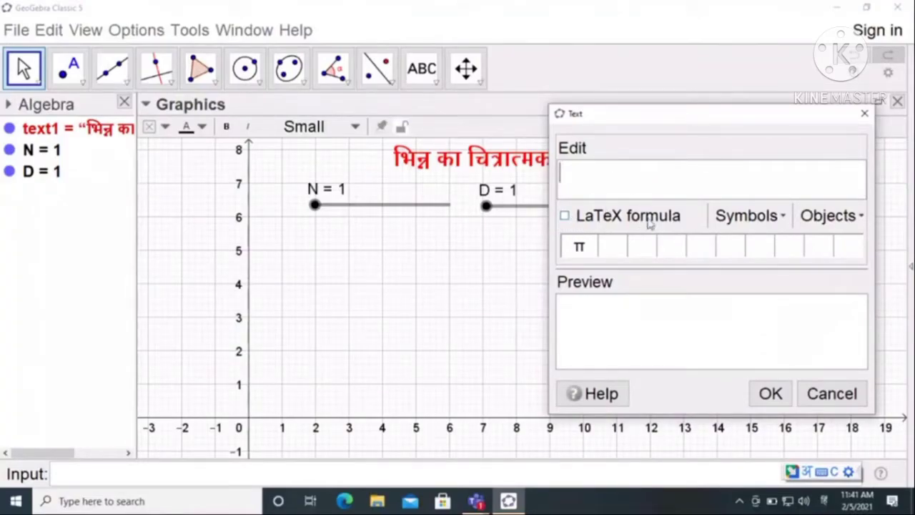
pyautogui.click(564, 216)
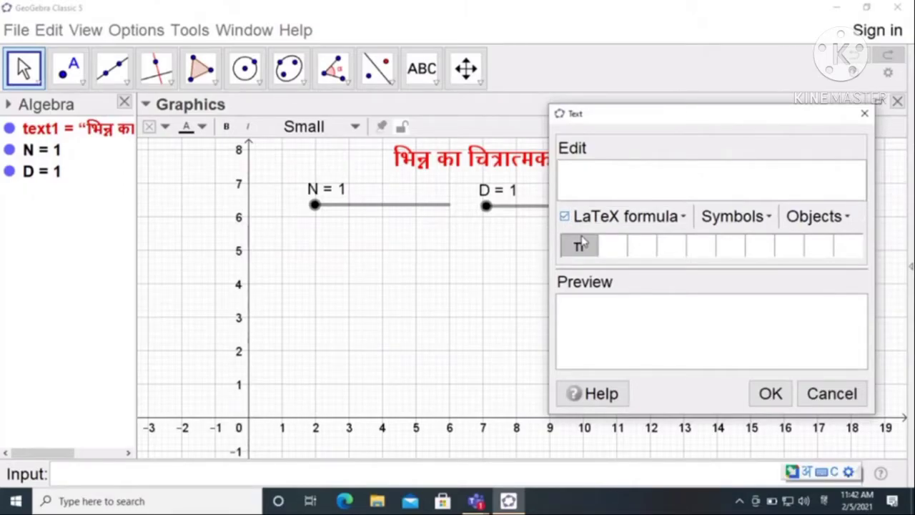
pyautogui.click(617, 198)
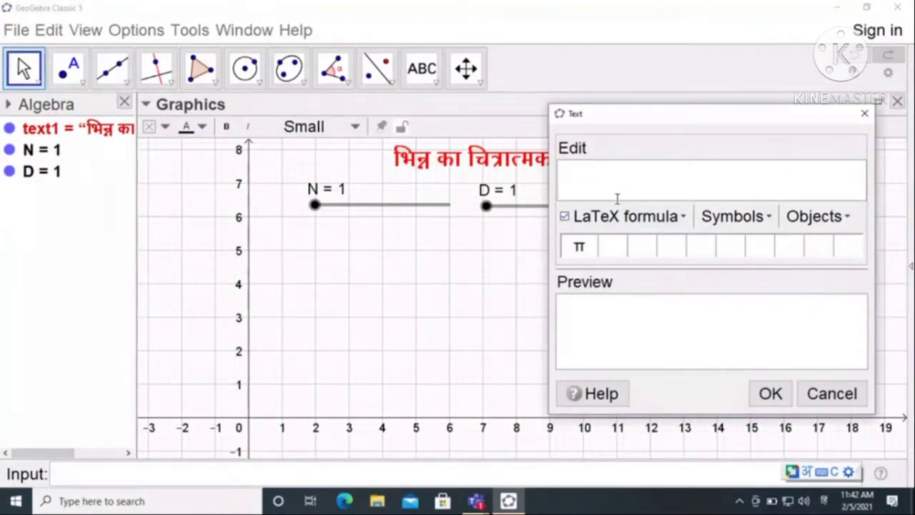
pyautogui.write('bhin')
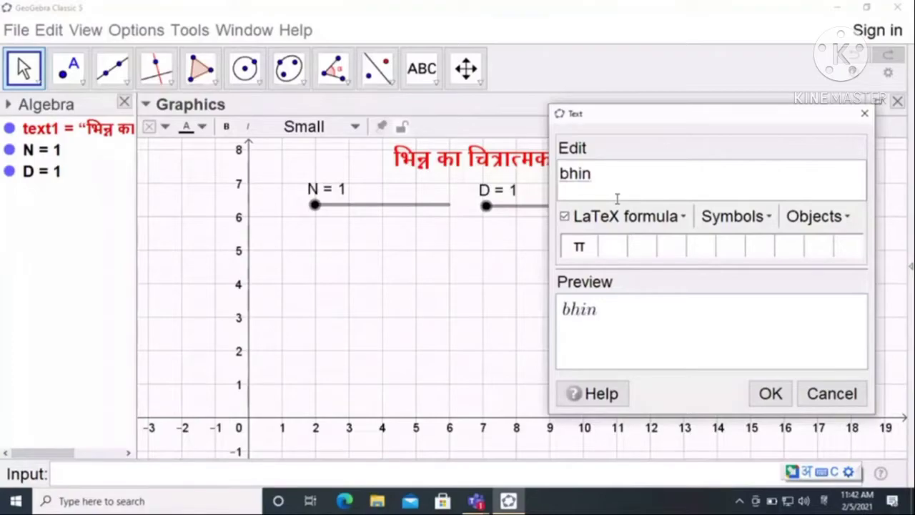
pyautogui.write('n ka maan=')
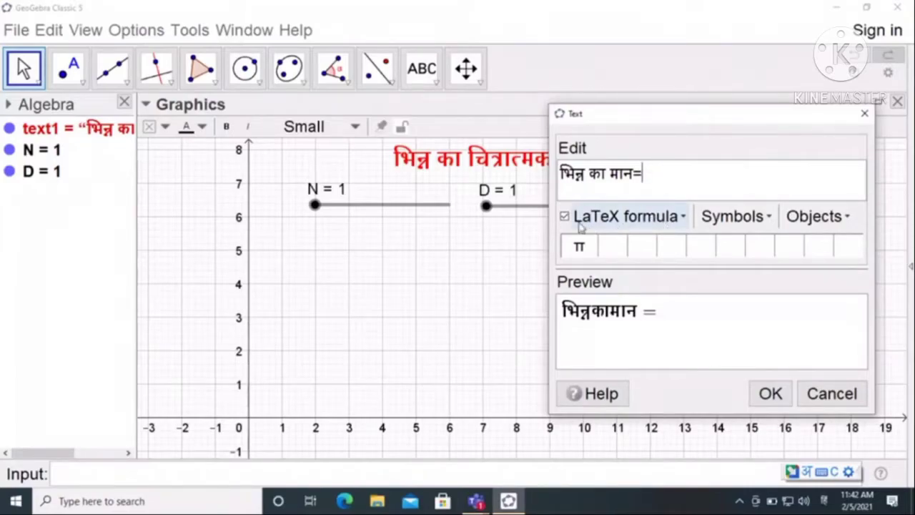
# Append the LaTeX fraction template a over b after the equals sign in the text
pyautogui.click(684, 223)
pyautogui.moveTo(635, 245)
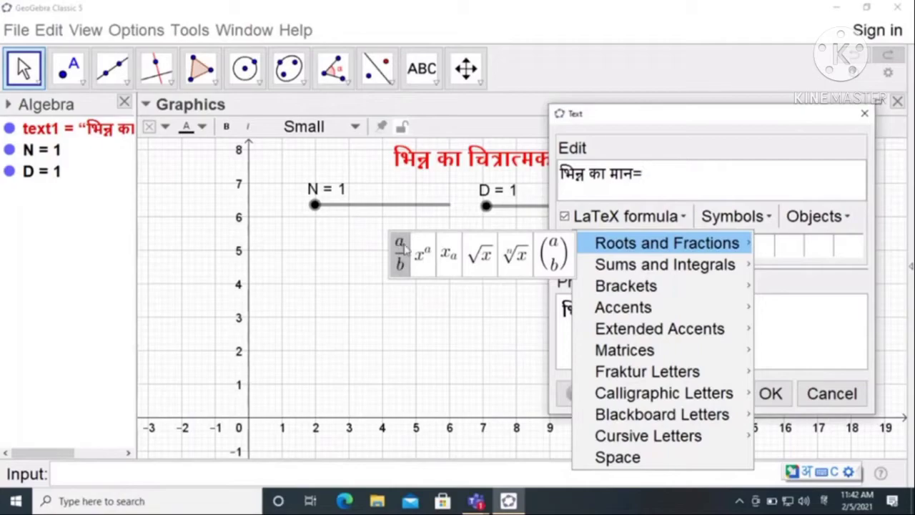
pyautogui.click(684, 224)
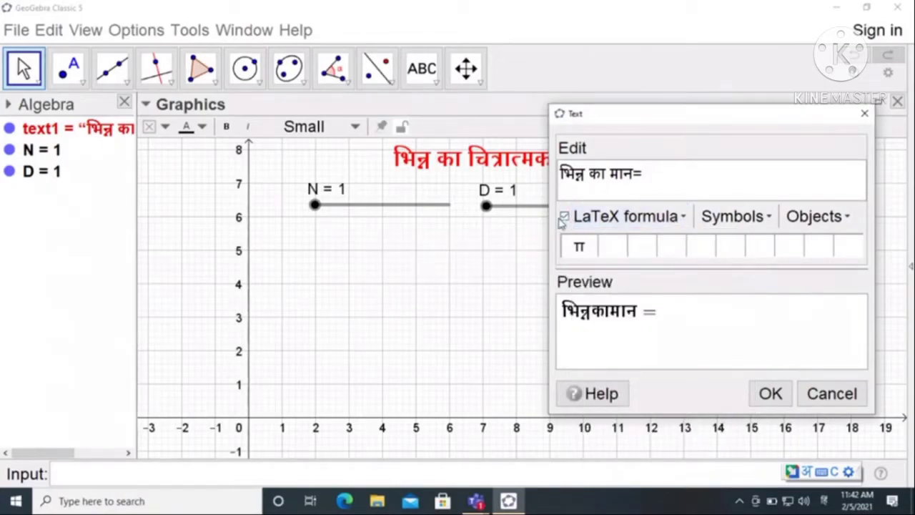
pyautogui.click(684, 224)
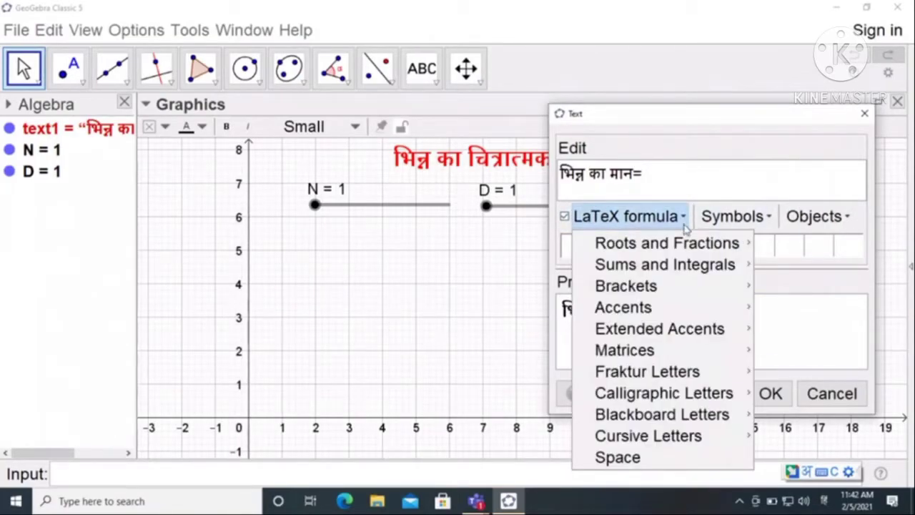
pyautogui.moveTo(683, 247)
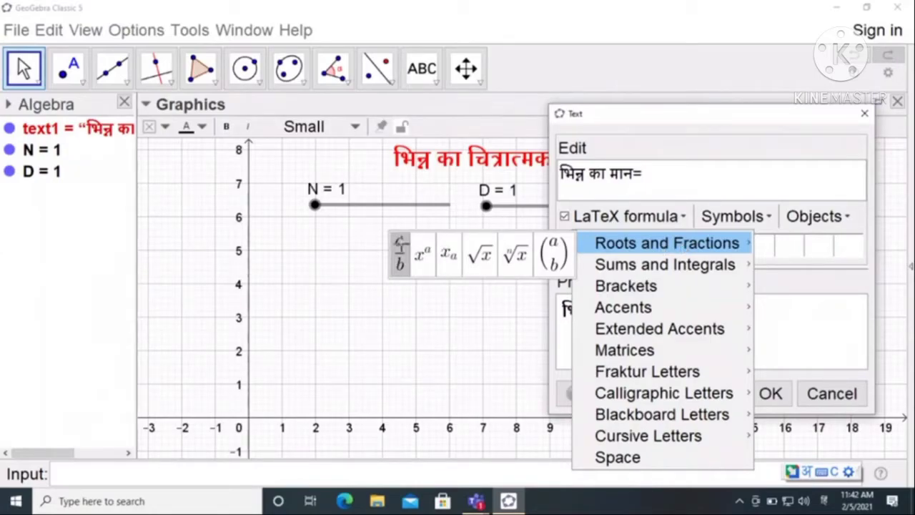
pyautogui.click(401, 252)
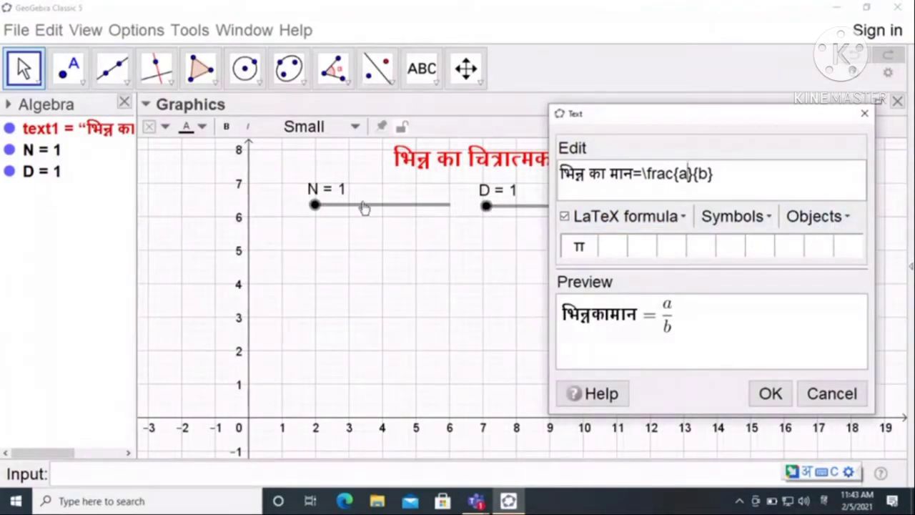
# Replace placeholders a and b with the linked objects N and D, and create the text
pyautogui.click(847, 216)
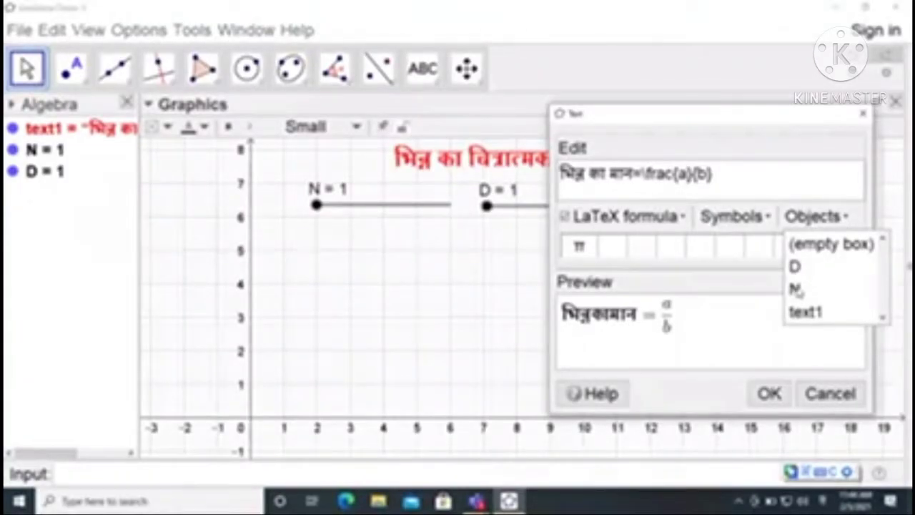
pyautogui.click(795, 289)
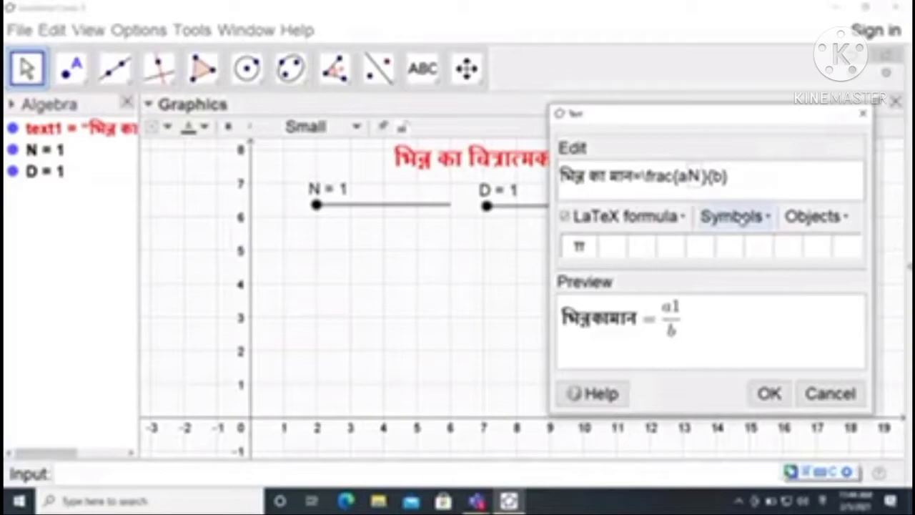
pyautogui.press('BackSpace')
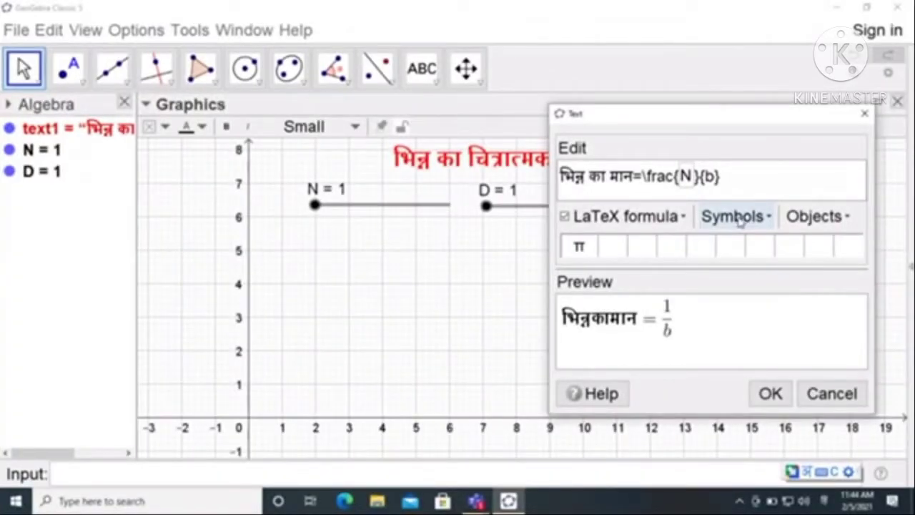
pyautogui.press('BackSpace')
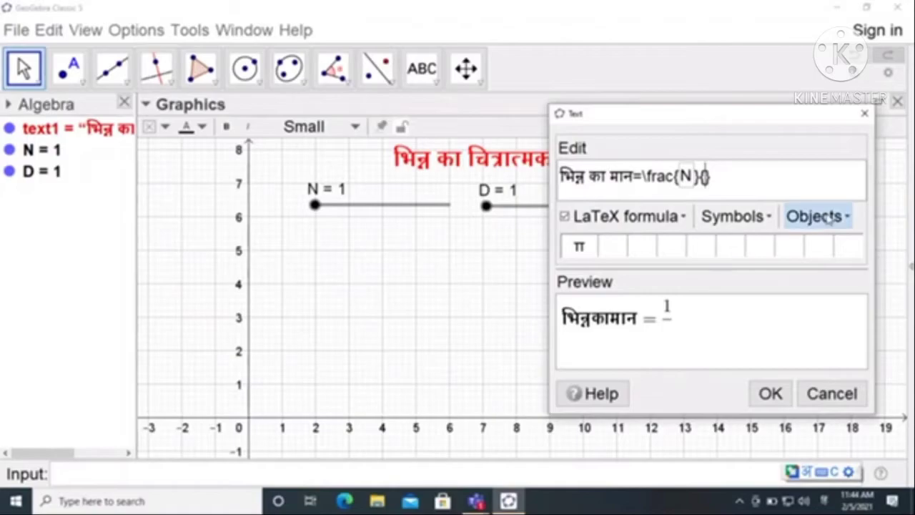
pyautogui.click(848, 219)
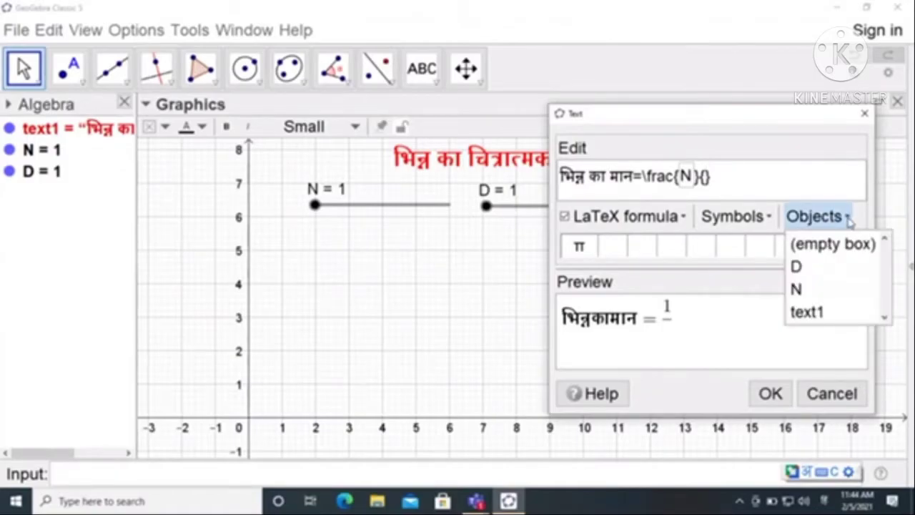
pyautogui.click(805, 267)
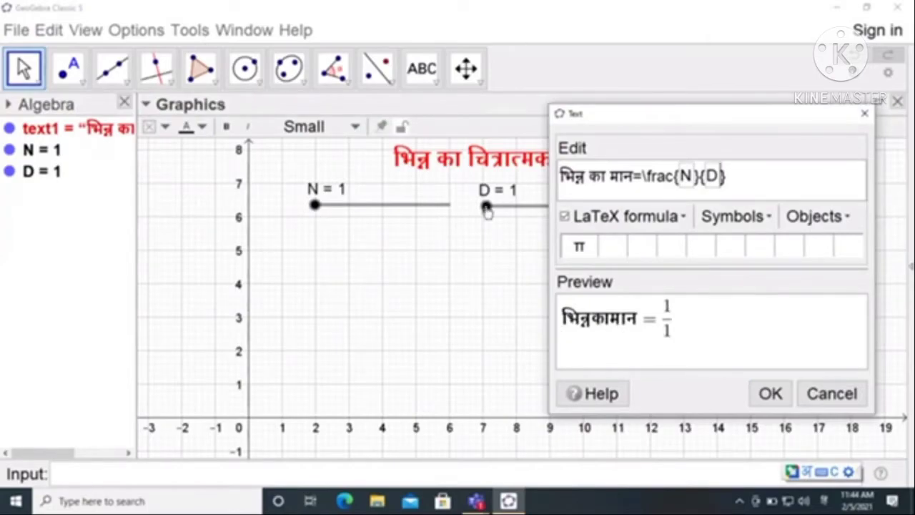
pyautogui.click(779, 396)
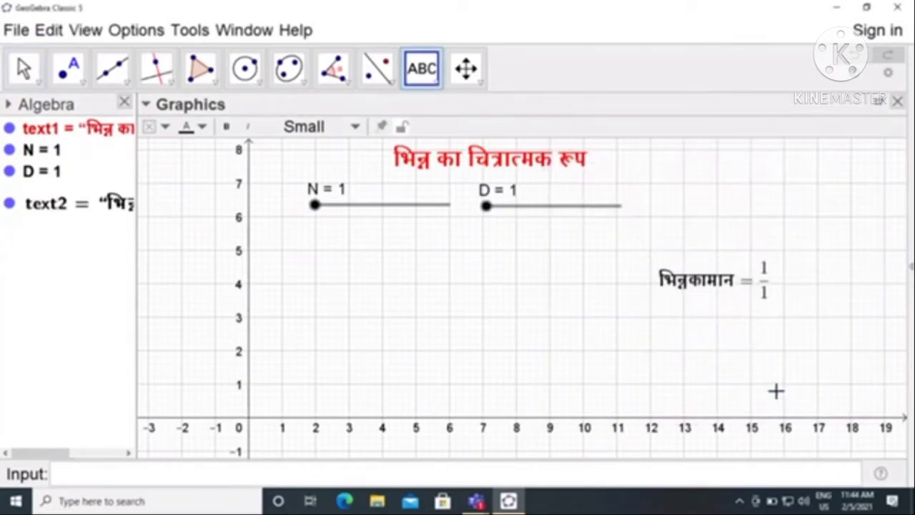
# Place the fraction text just to the right of slider D, and test it with N at 3 and D at 5
pyautogui.click(22, 66)
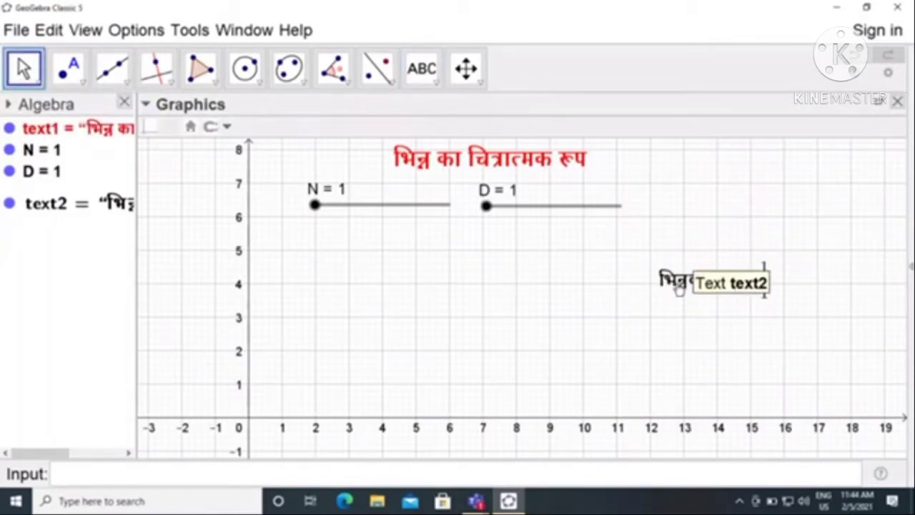
pyautogui.moveTo(680, 288); pyautogui.dragTo(661, 215)
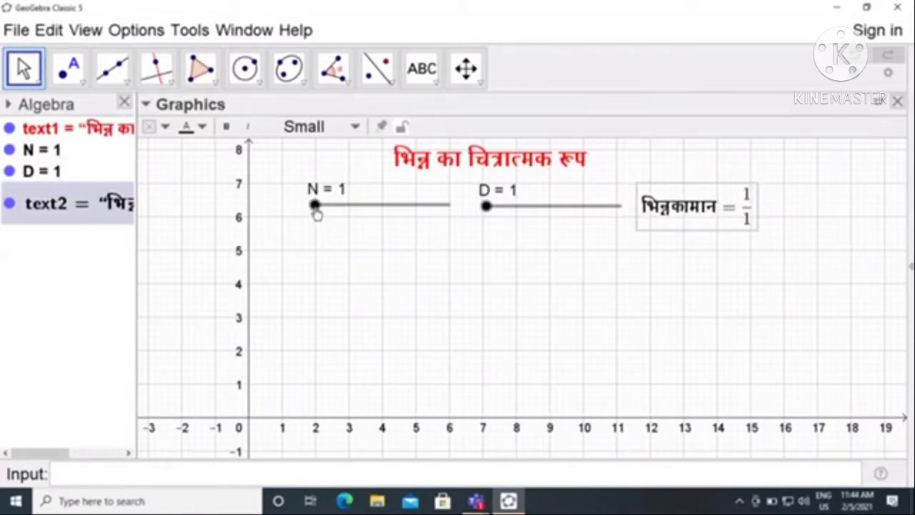
pyautogui.moveTo(315, 212); pyautogui.dragTo(353, 212)
pyautogui.moveTo(488, 208); pyautogui.dragTo(561, 216)
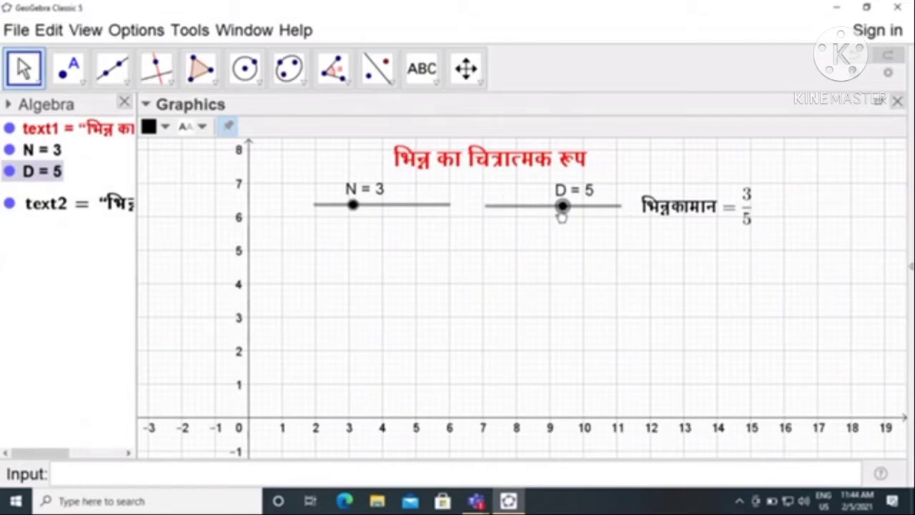
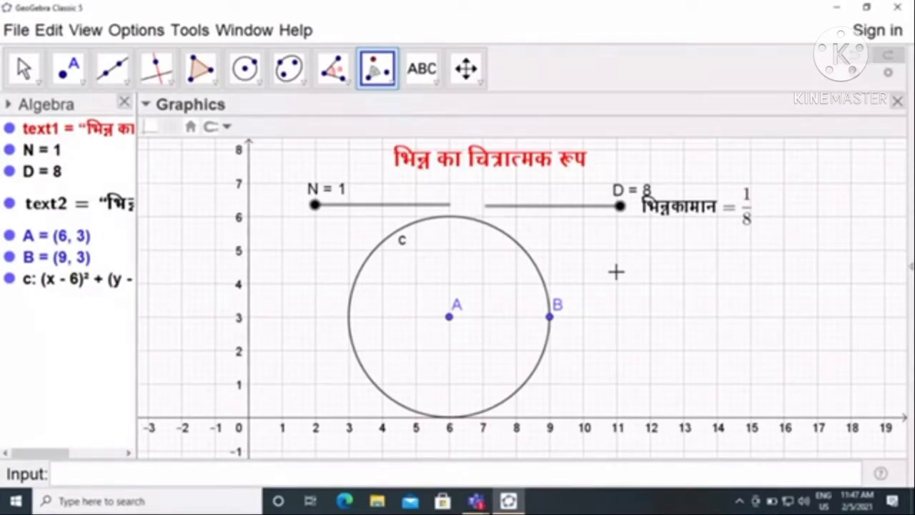
# Rotate point B counterclockwise around the circle's center A by the angle 360° * N/D
pyautogui.click(384, 81)
pyautogui.click(423, 217)
pyautogui.click(550, 319)
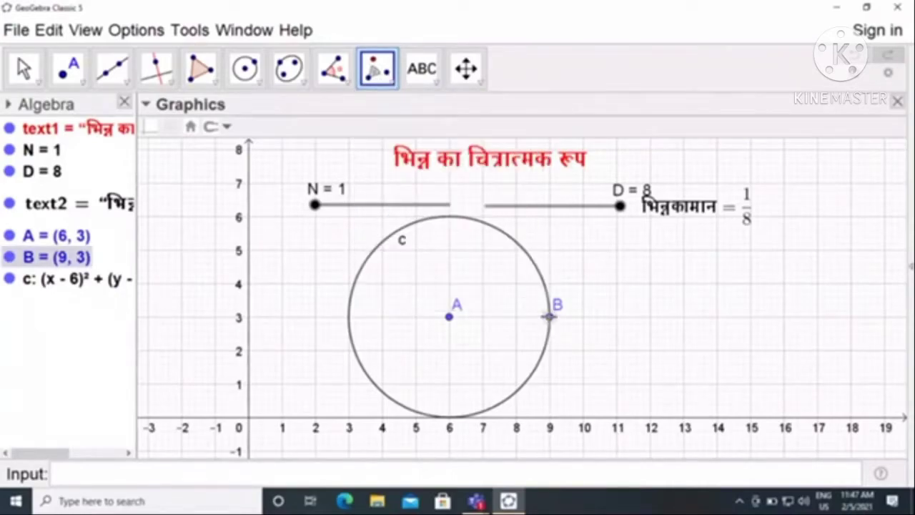
pyautogui.click(448, 318)
pyautogui.moveTo(292, 216); pyautogui.dragTo(184, 215)
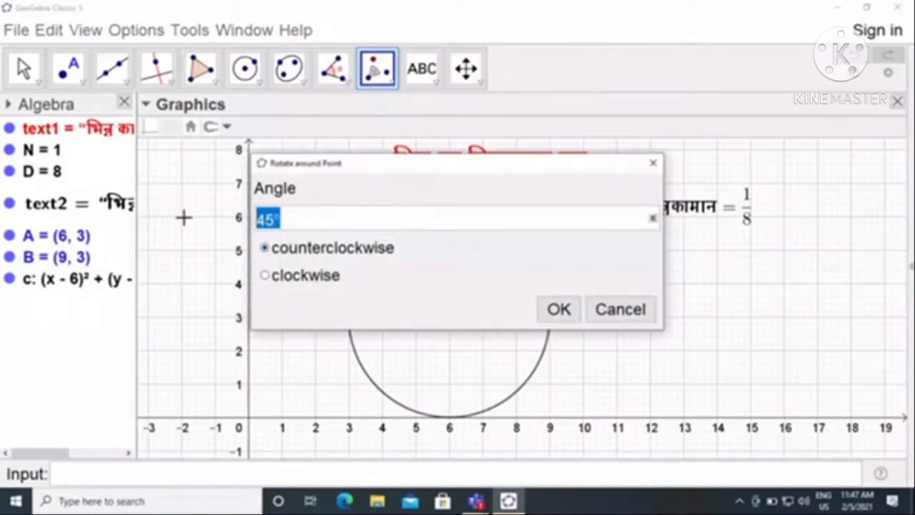
pyautogui.write('360')
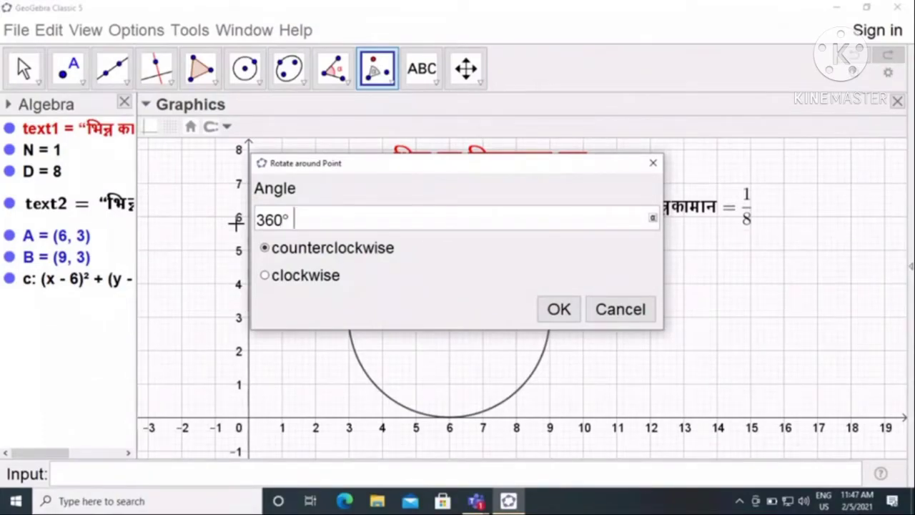
pyautogui.write('*')
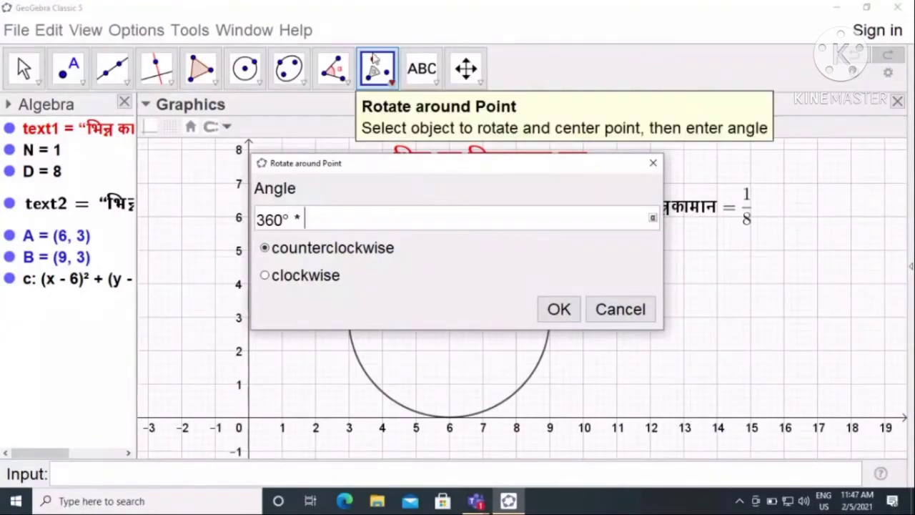
pyautogui.moveTo(439, 168); pyautogui.dragTo(331, 250)
pyautogui.write('N/D')
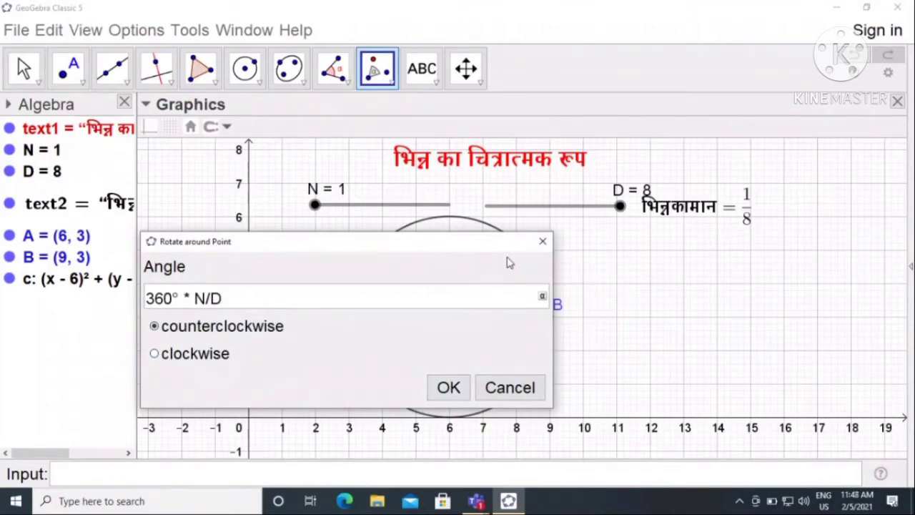
pyautogui.click(449, 389)
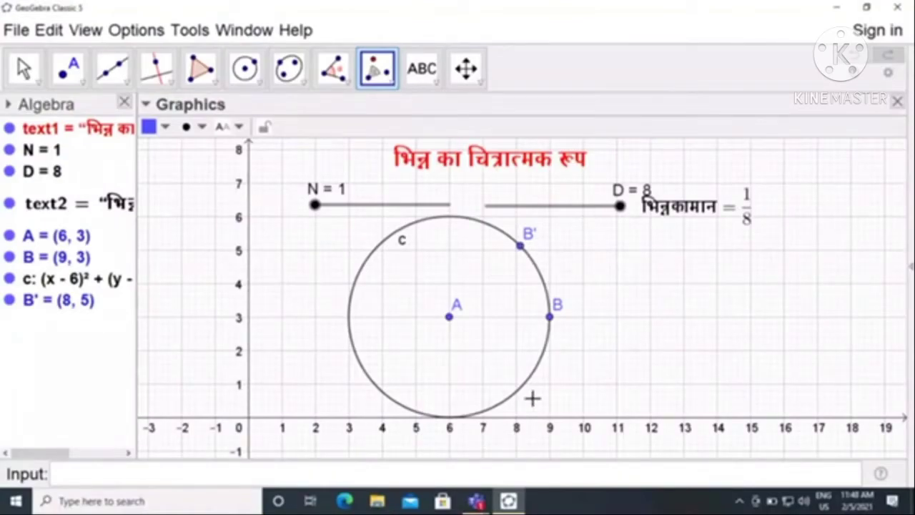
# Start a counterclockwise rotation of point B' around center A and set its angle to 360° * N/D
pyautogui.click(519, 256)
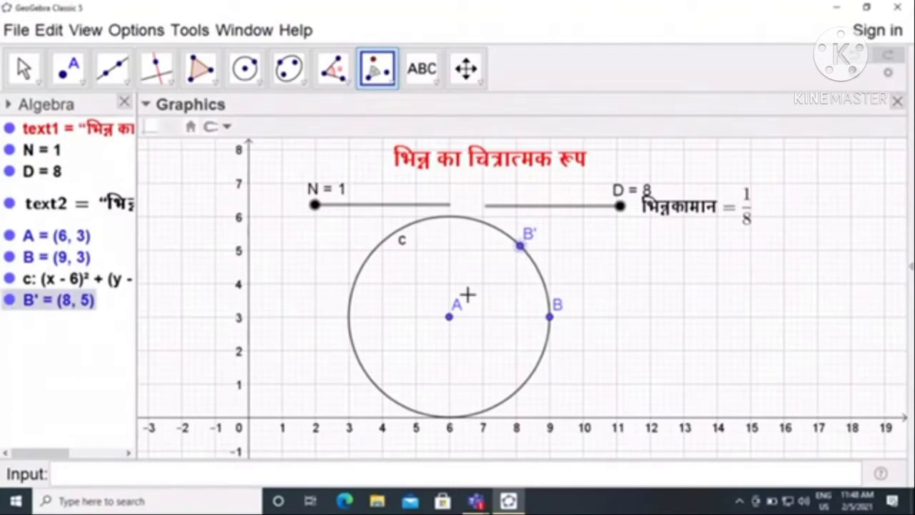
pyautogui.click(448, 317)
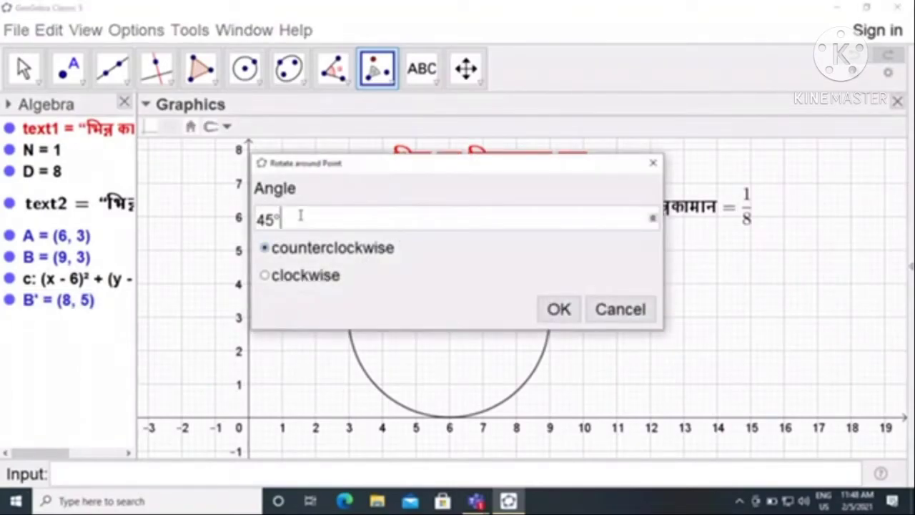
pyautogui.moveTo(302, 227); pyautogui.dragTo(226, 218)
pyautogui.write('3')
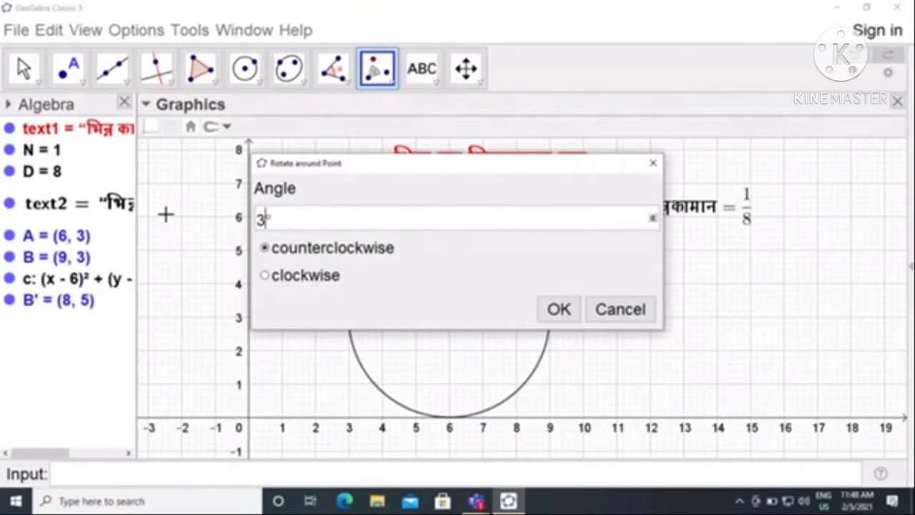
pyautogui.write('60')
pyautogui.write('* N?D')
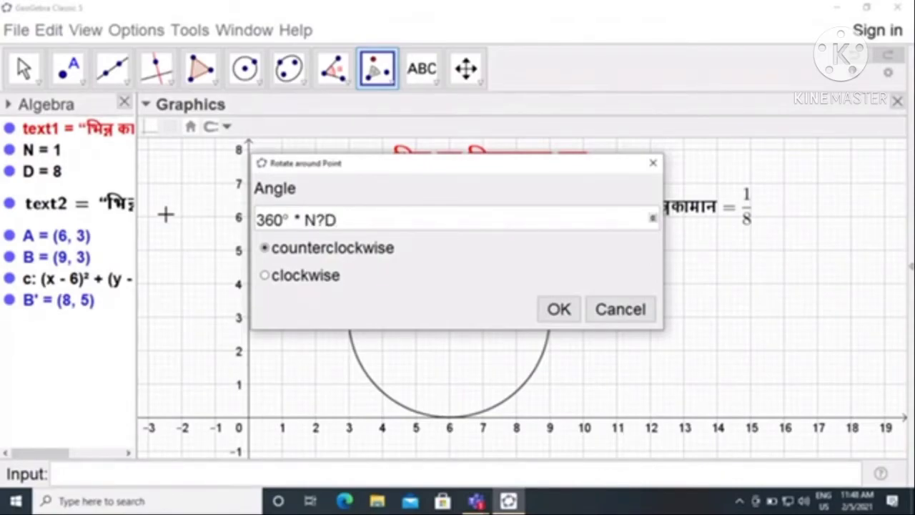
pyautogui.press('BackSpace')
pyautogui.press('BackSpace')
pyautogui.write('/d')
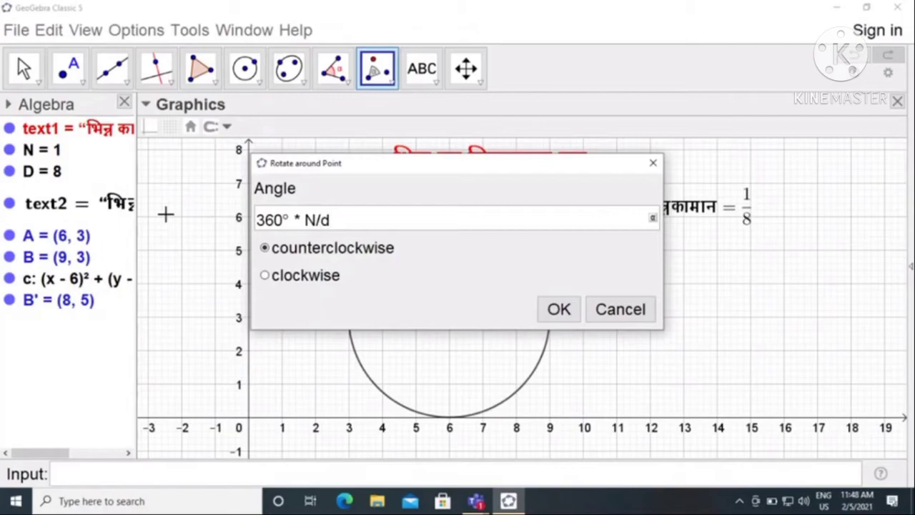
pyautogui.press('BackSpace')
pyautogui.write('D')
# Copy the whole angle expression 360° * N/D for reuse and create the rotated image of B'
pyautogui.hotkey('shift', 'Left')
pyautogui.hotkey('shift', 'Left')
pyautogui.hotkey('shift', 'Left')
pyautogui.hotkey('shift', 'Left')
pyautogui.hotkey('shift', 'Left')
pyautogui.hotkey('shift', 'Left')
pyautogui.hotkey('shift', 'Left')
pyautogui.hotkey('shift', 'Left')
pyautogui.hotkey('shift', 'Left')
pyautogui.hotkey('shift', 'Left')
pyautogui.hotkey('ctrl', 'c')
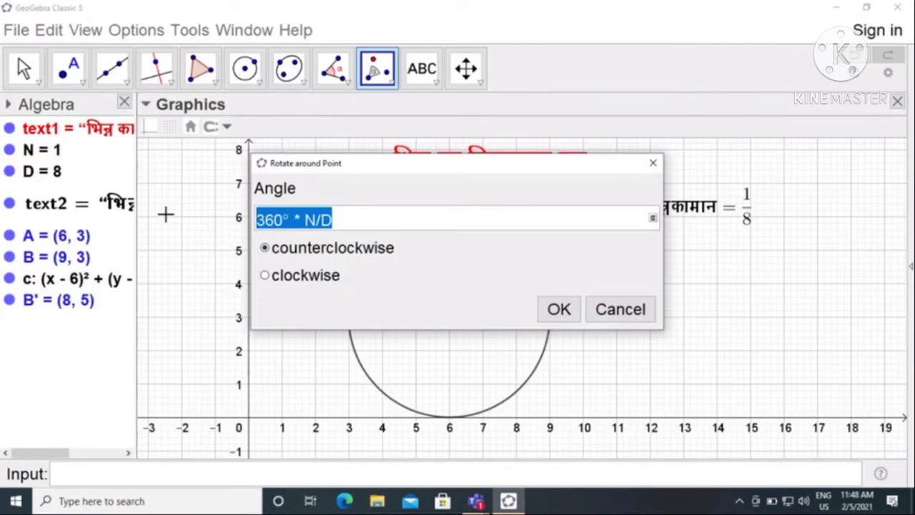
pyautogui.click(559, 310)
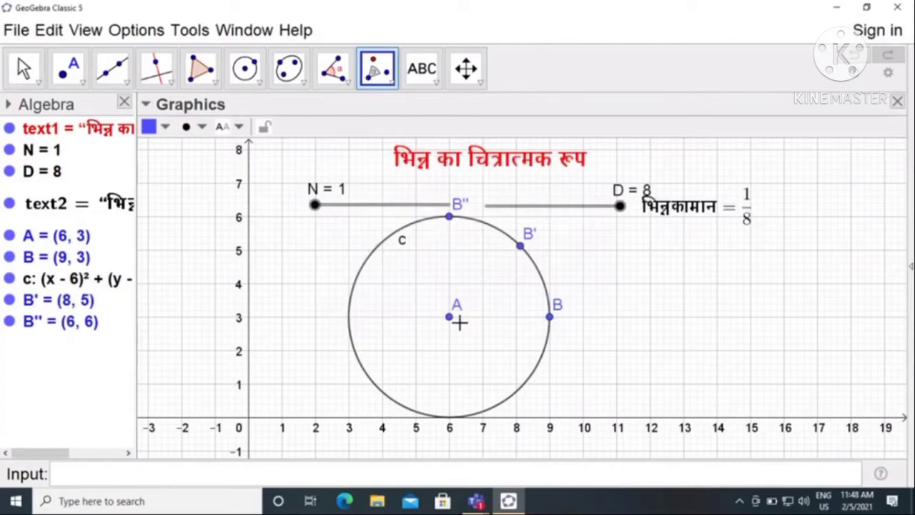
# Rotate point B'' counterclockwise around center A by the copied angle 360° * N/D
pyautogui.click(449, 219)
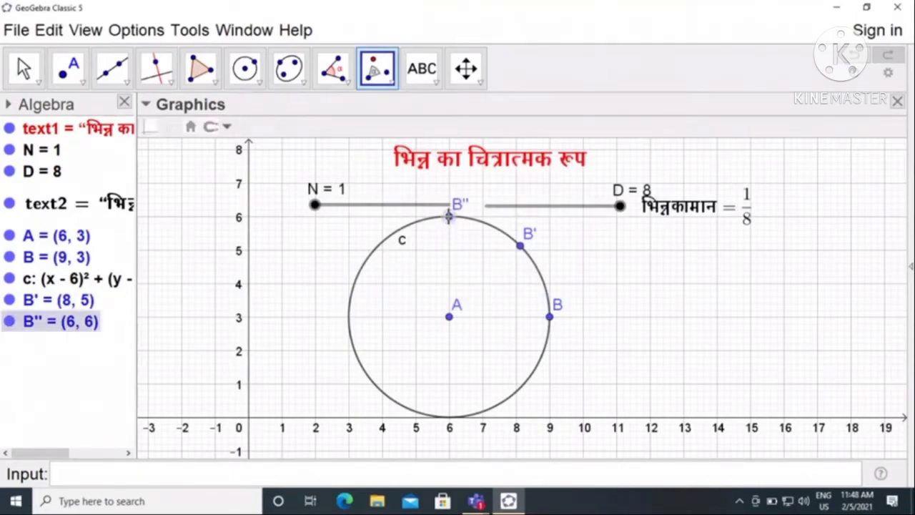
pyautogui.click(449, 319)
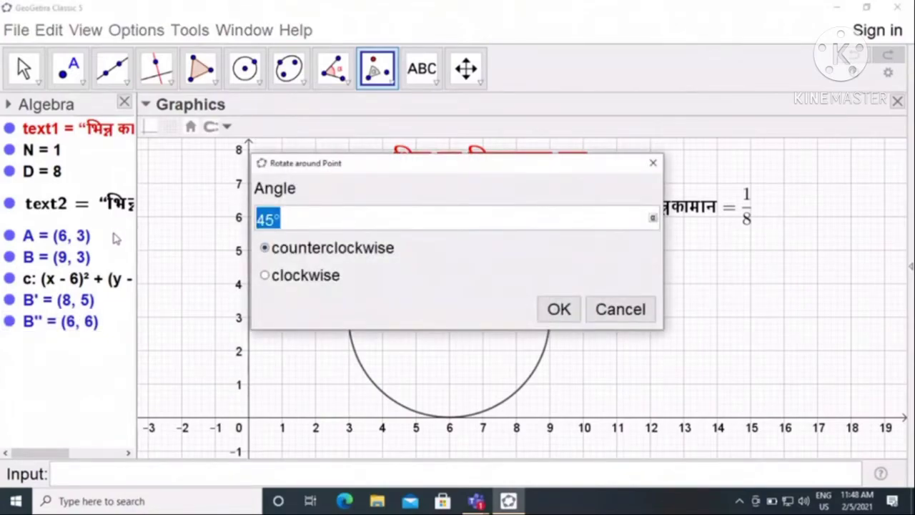
pyautogui.hotkey('ctrl', 'v')
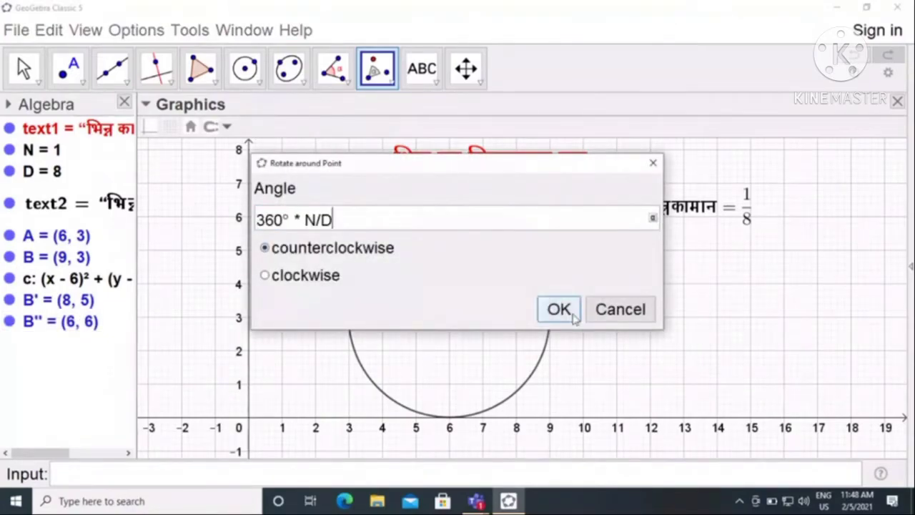
pyautogui.click(558, 309)
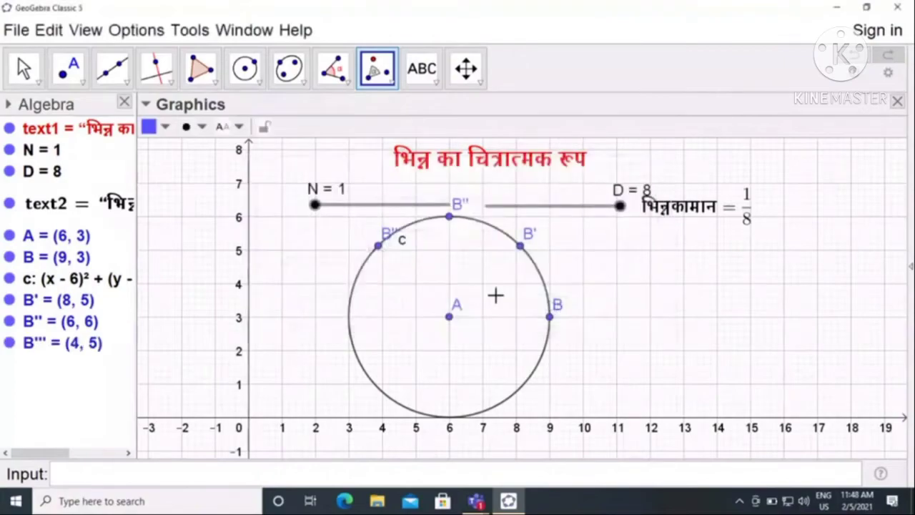
# Rotate point B''' counterclockwise around center A by the copied angle 360° * N/D
pyautogui.click(379, 247)
pyautogui.click(449, 316)
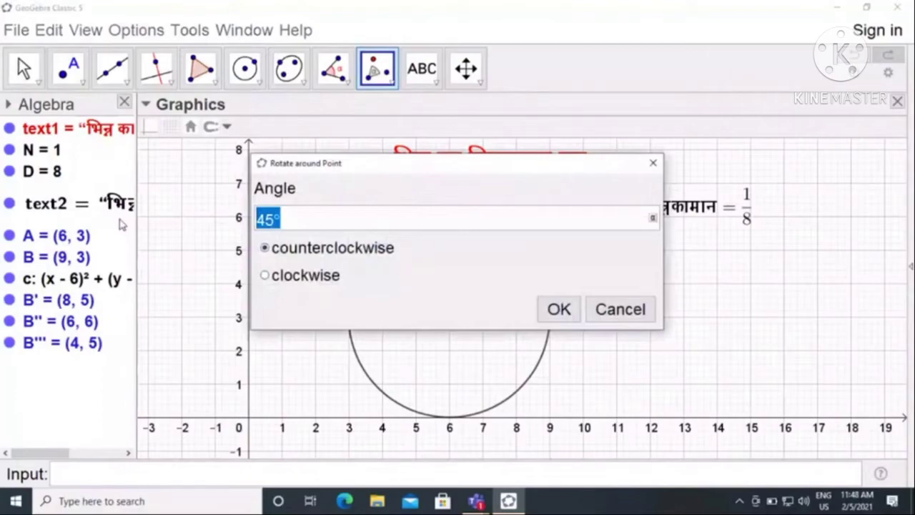
pyautogui.hotkey('ctrl', 'v')
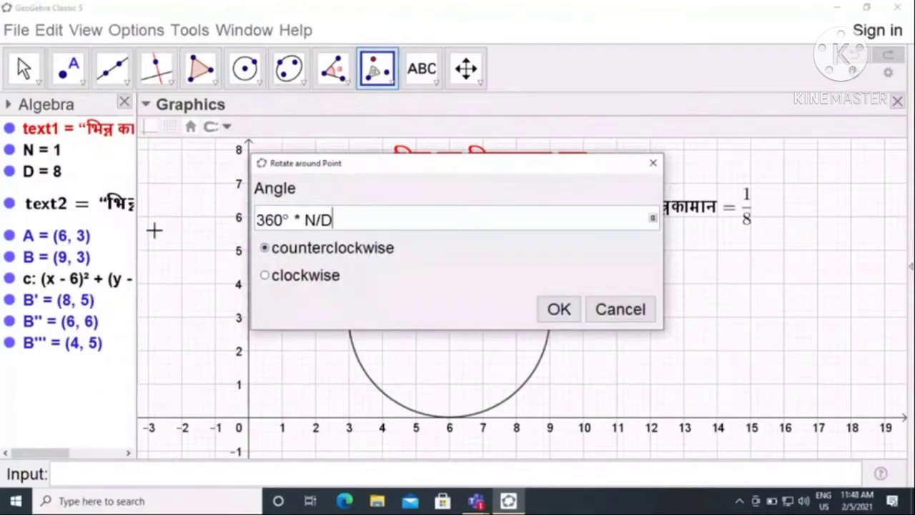
pyautogui.click(558, 309)
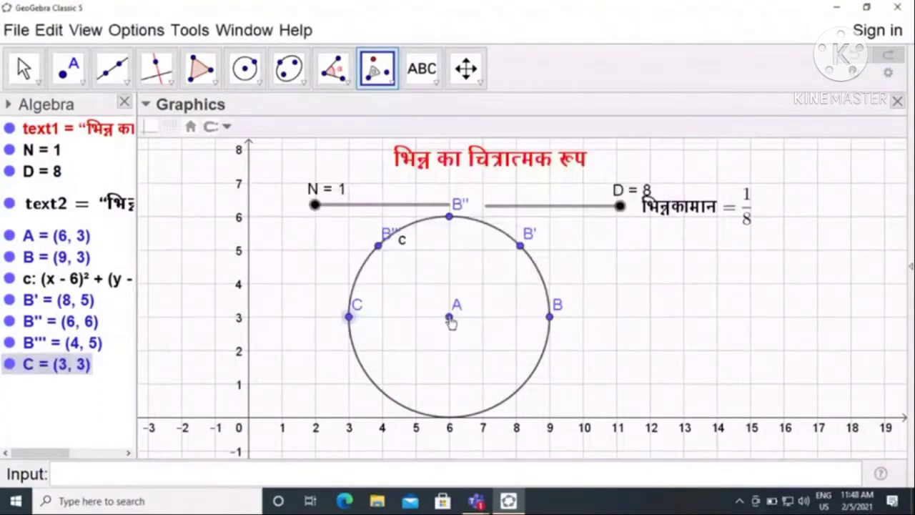
# Rotate point C counterclockwise around center A by the angle 360° * N/D
pyautogui.click(449, 316)
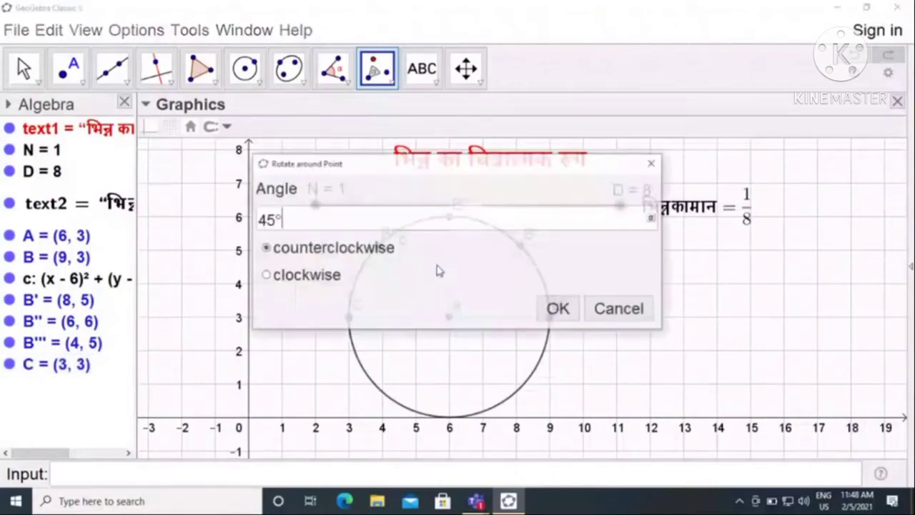
pyautogui.moveTo(427, 225); pyautogui.dragTo(222, 221)
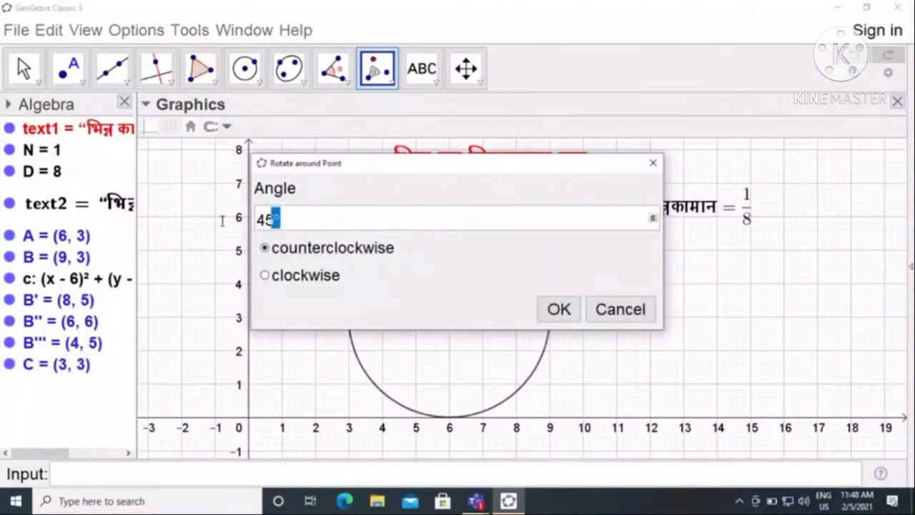
pyautogui.hotkey('ctrl', 'v')
pyautogui.click(557, 309)
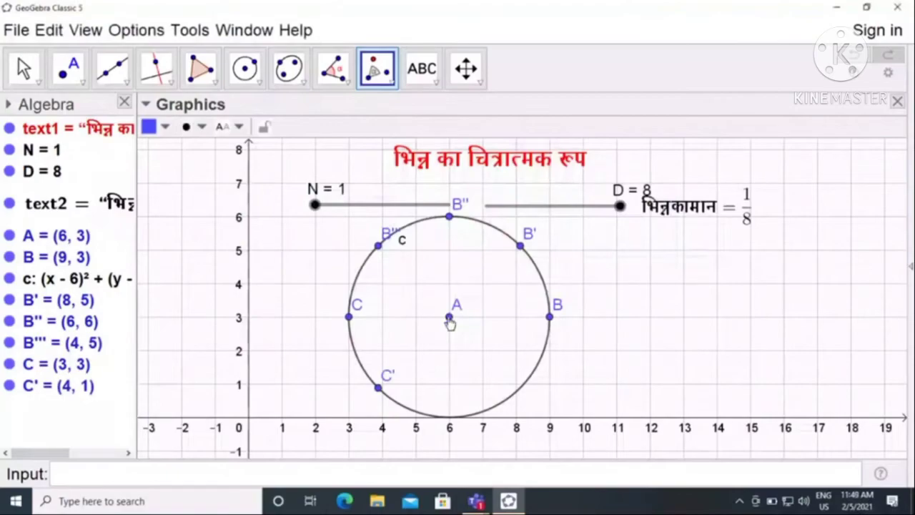
# Rotate point C' counterclockwise around center A by the angle 360° * N/D
pyautogui.click(378, 390)
pyautogui.click(449, 317)
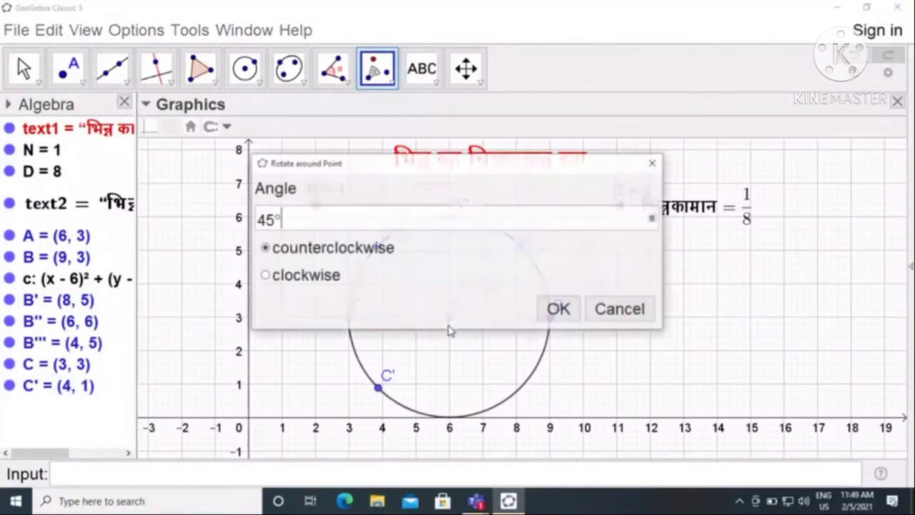
pyautogui.hotkey('ctrl', 'a')
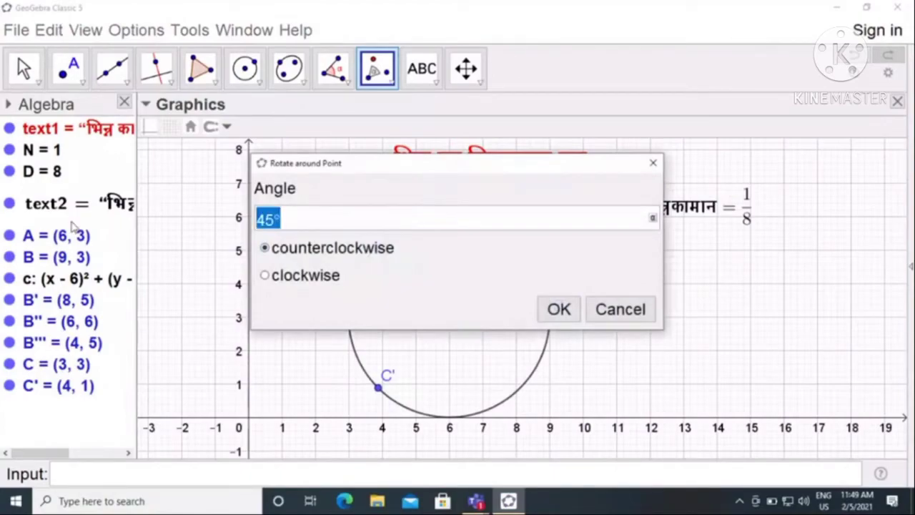
pyautogui.hotkey('ctrl', 'v')
pyautogui.click(552, 319)
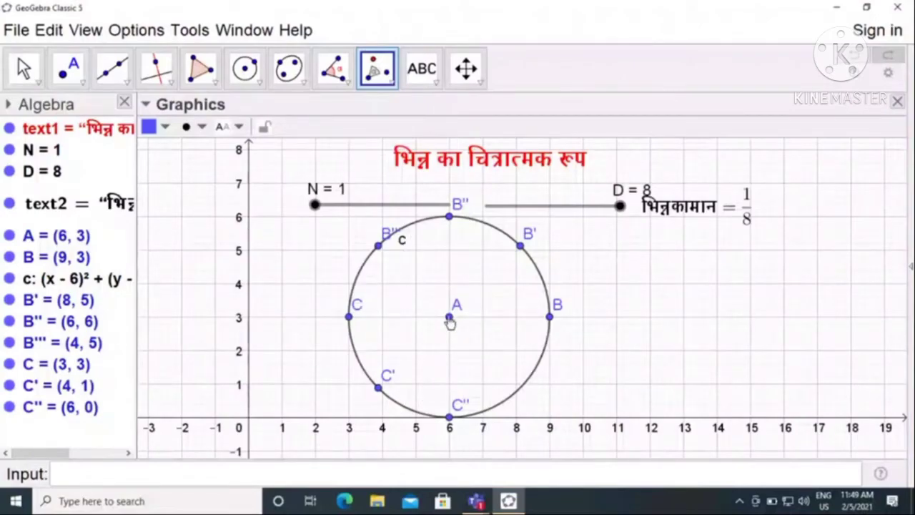
# Rotate point C'' counterclockwise around center A by the angle 360° * N/D
pyautogui.click(449, 416)
pyautogui.click(449, 317)
pyautogui.moveTo(382, 209); pyautogui.dragTo(83, 225)
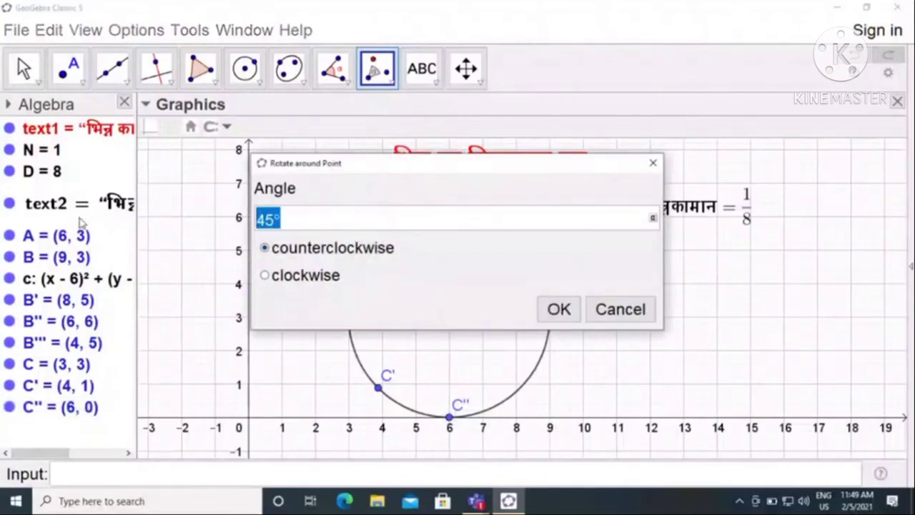
pyautogui.write('360° * N/D')
pyautogui.click(559, 309)
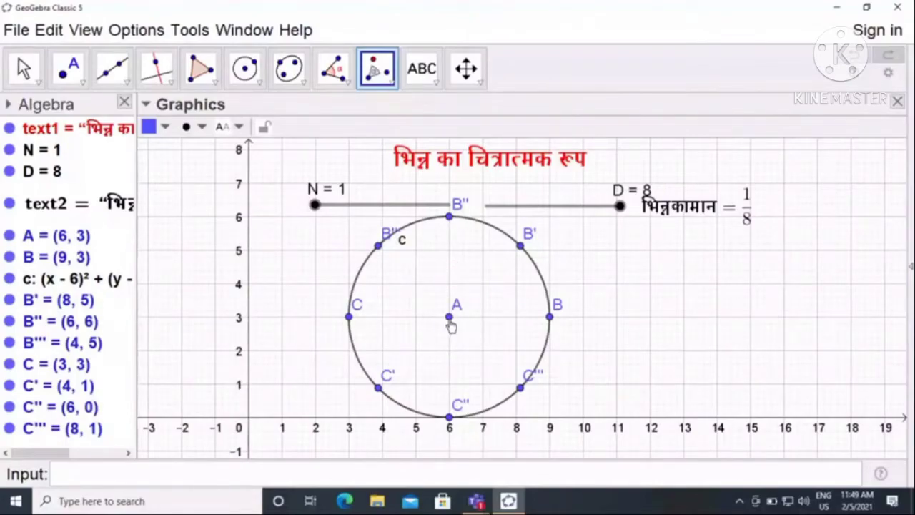
# Draw segments from center A to the circle points B, B', B'' and B'''
pyautogui.click(127, 85)
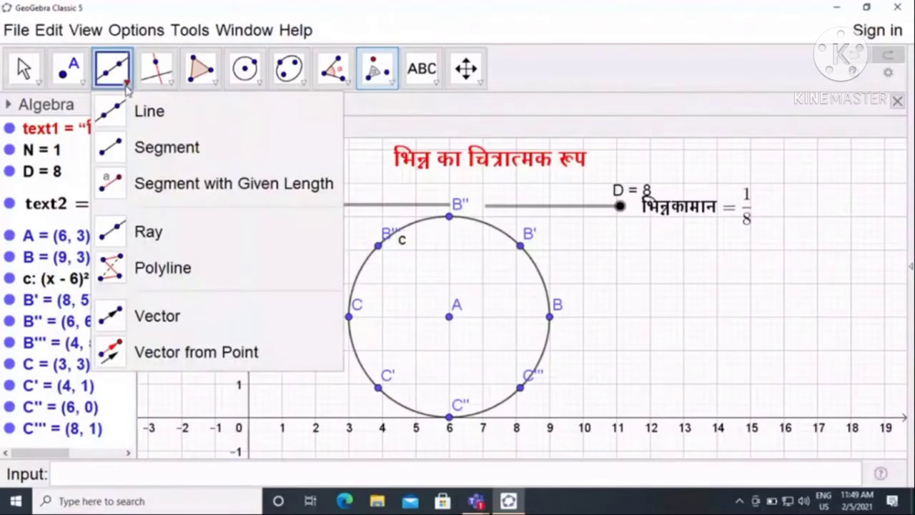
pyautogui.click(163, 147)
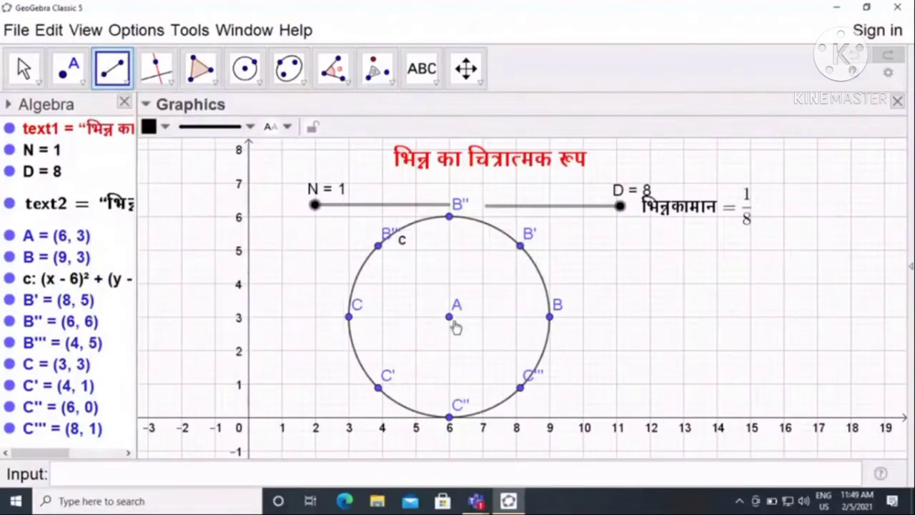
pyautogui.click(449, 318)
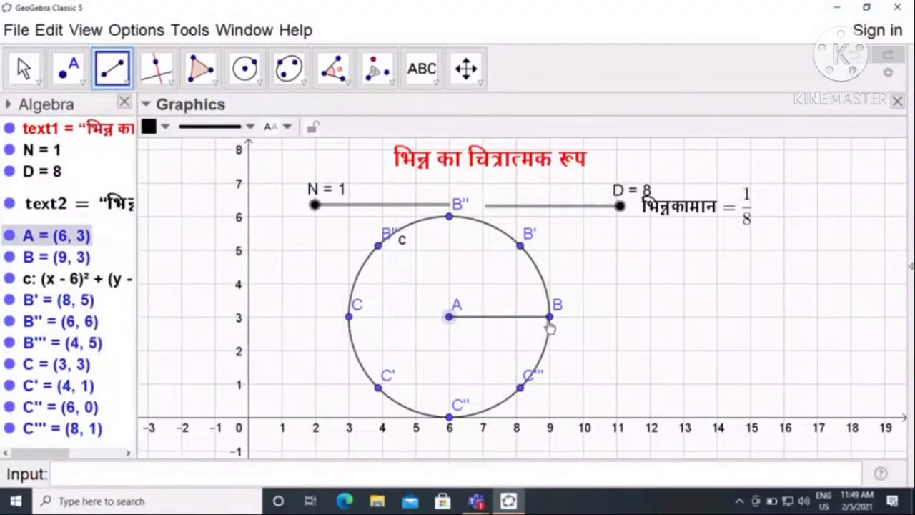
pyautogui.click(549, 317)
pyautogui.click(449, 317)
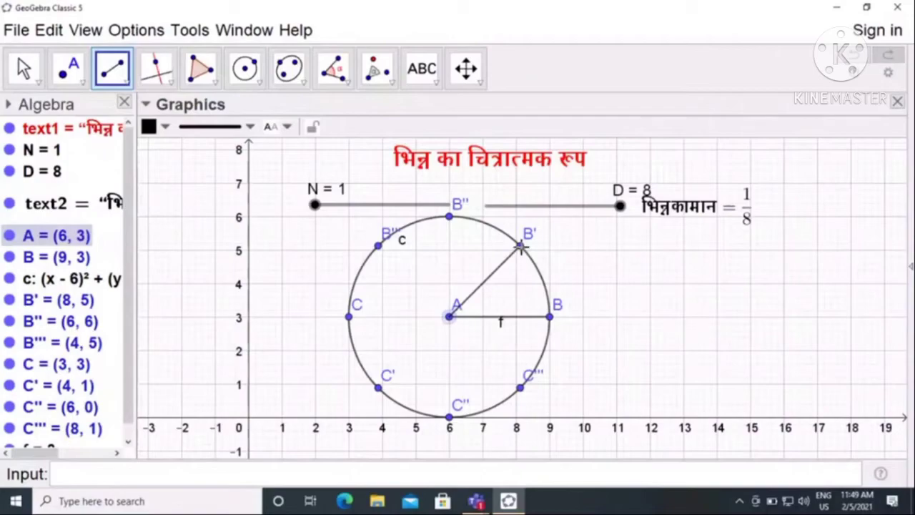
pyautogui.click(520, 246)
pyautogui.click(449, 316)
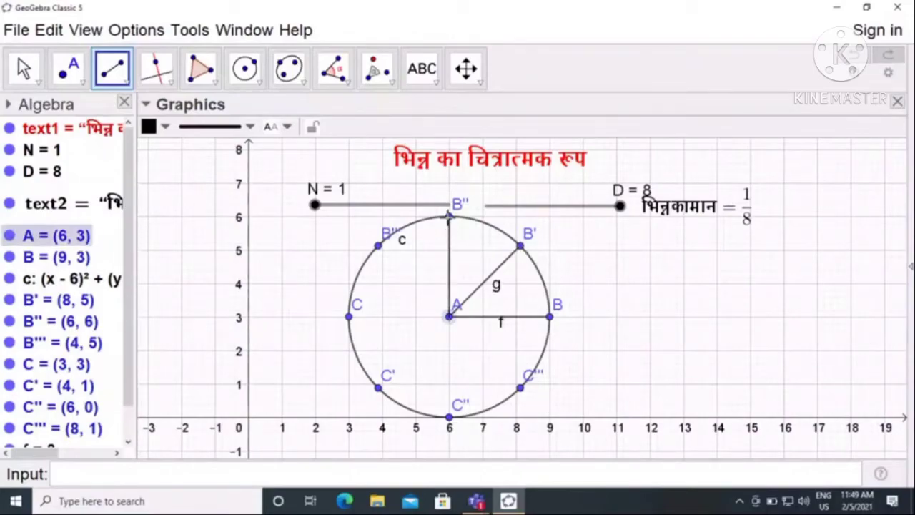
pyautogui.click(449, 217)
pyautogui.click(449, 317)
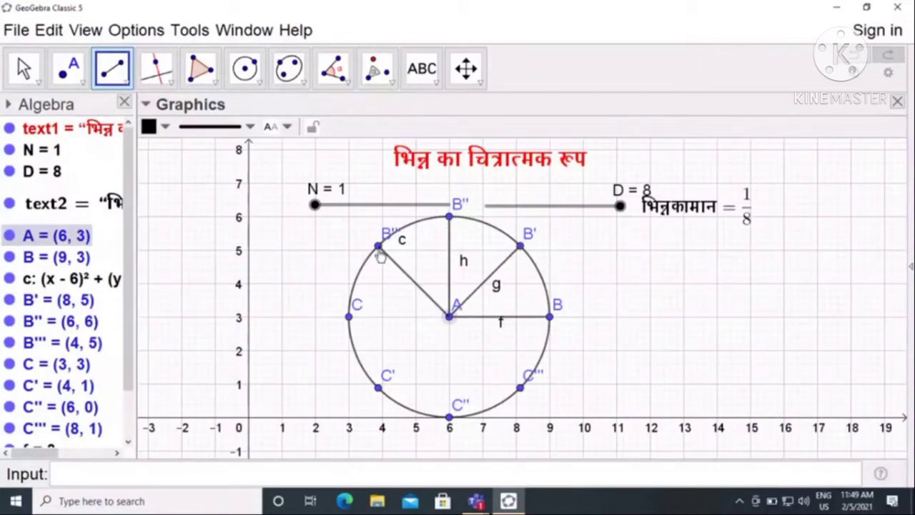
pyautogui.click(378, 246)
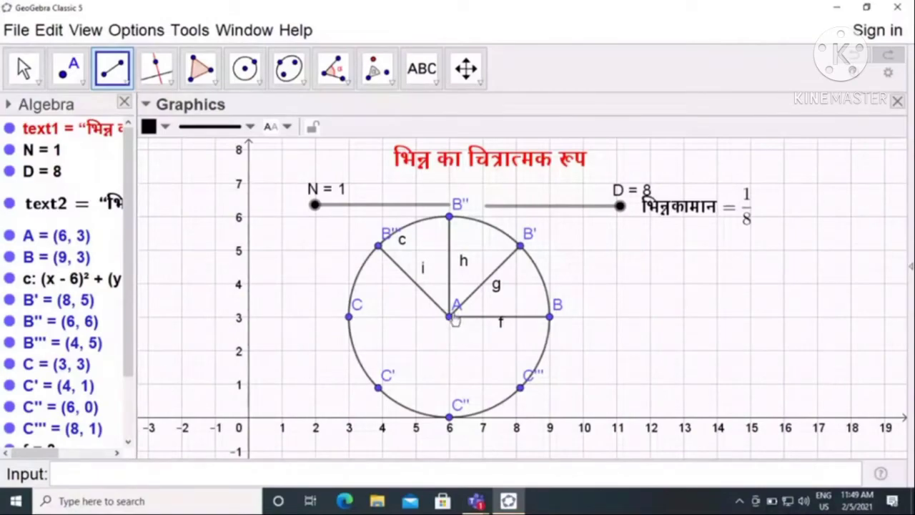
# Draw segments from center A to the remaining circle points C, C', C'' and C'''
pyautogui.click(450, 317)
pyautogui.click(349, 317)
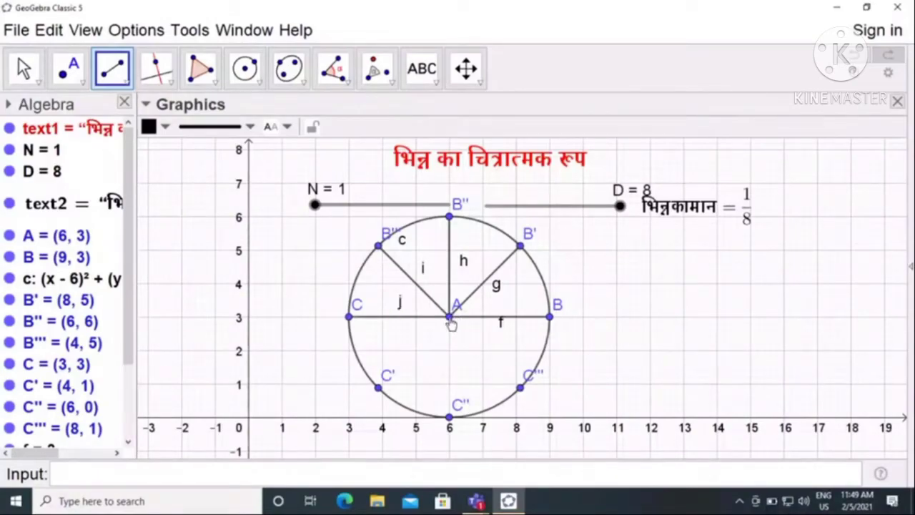
pyautogui.click(450, 317)
pyautogui.click(378, 387)
pyautogui.click(451, 319)
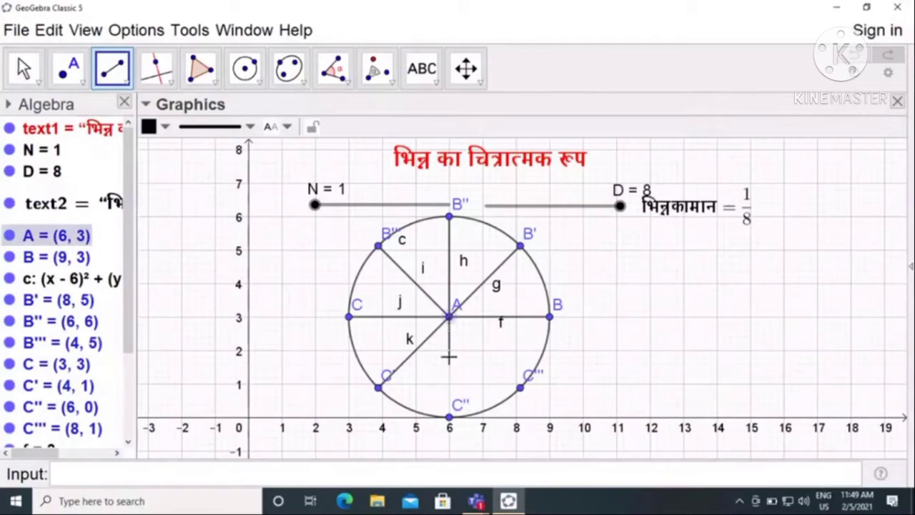
pyautogui.click(449, 416)
pyautogui.click(450, 317)
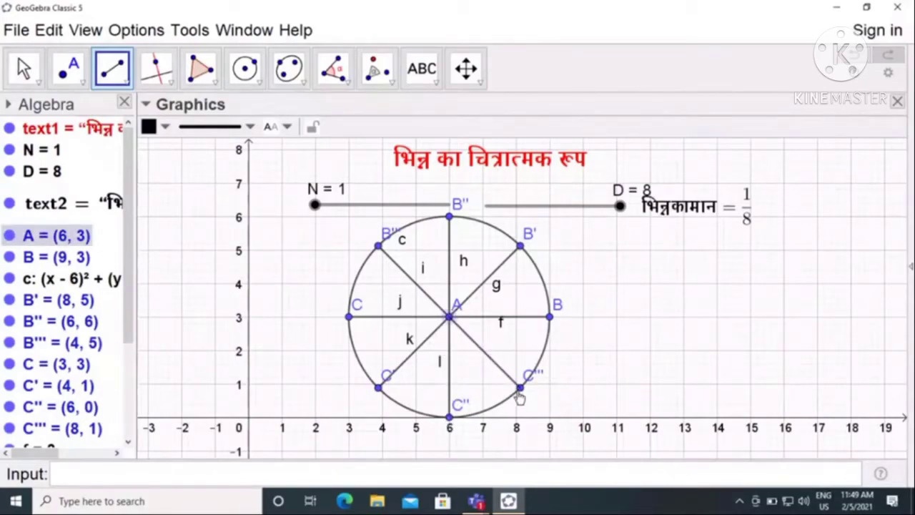
pyautogui.click(519, 388)
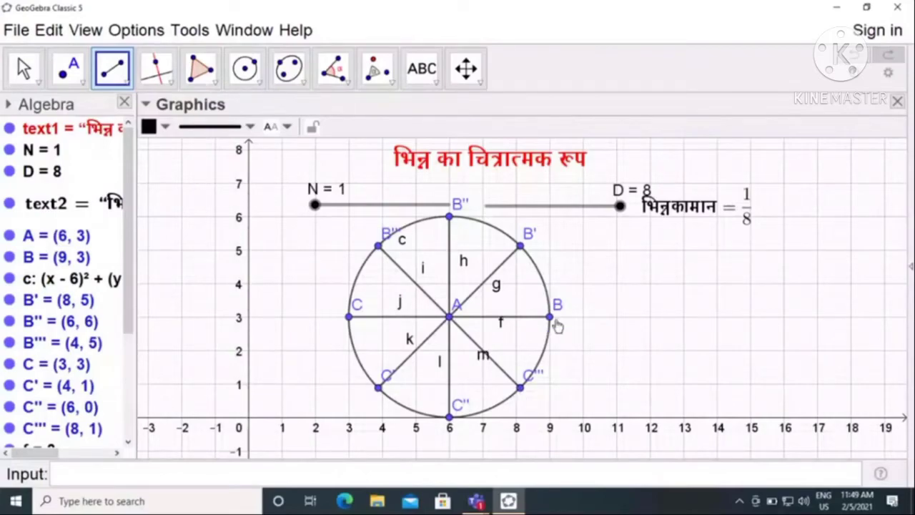
# Try hiding the labels of segments h, g, f and m while the Segment tool is active
pyautogui.rightClick(463, 264)
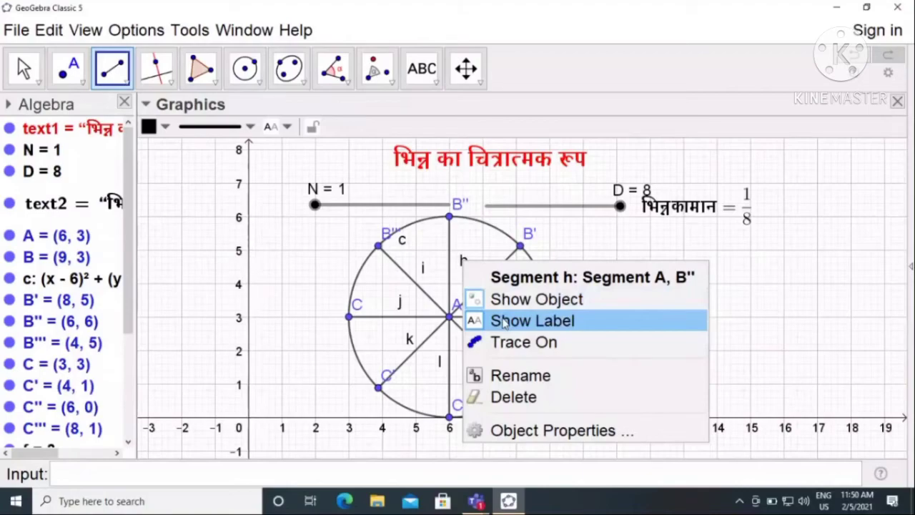
pyautogui.click(503, 321)
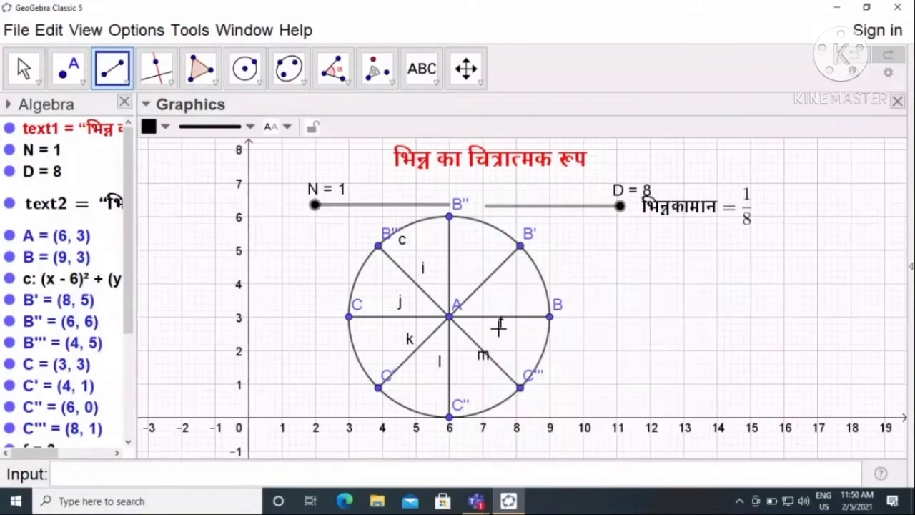
pyautogui.rightClick(498, 319)
pyautogui.click(509, 382)
pyautogui.rightClick(480, 362)
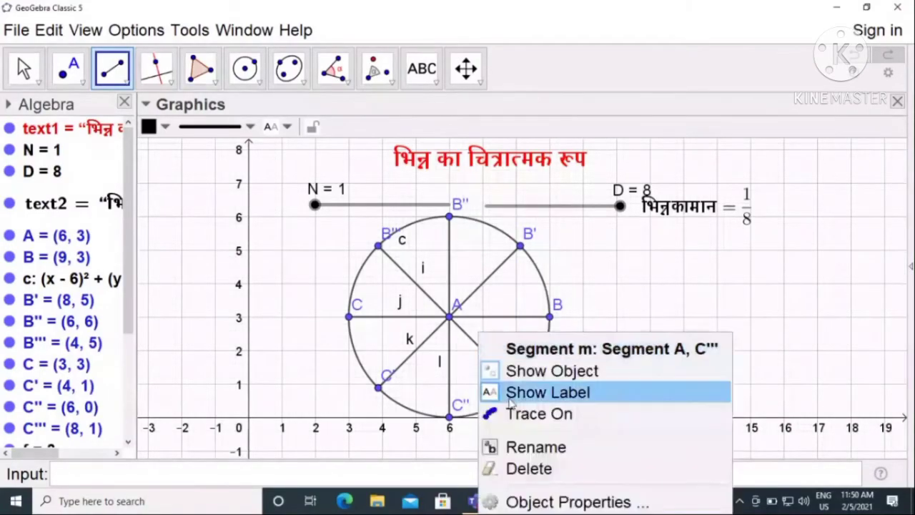
pyautogui.click(516, 388)
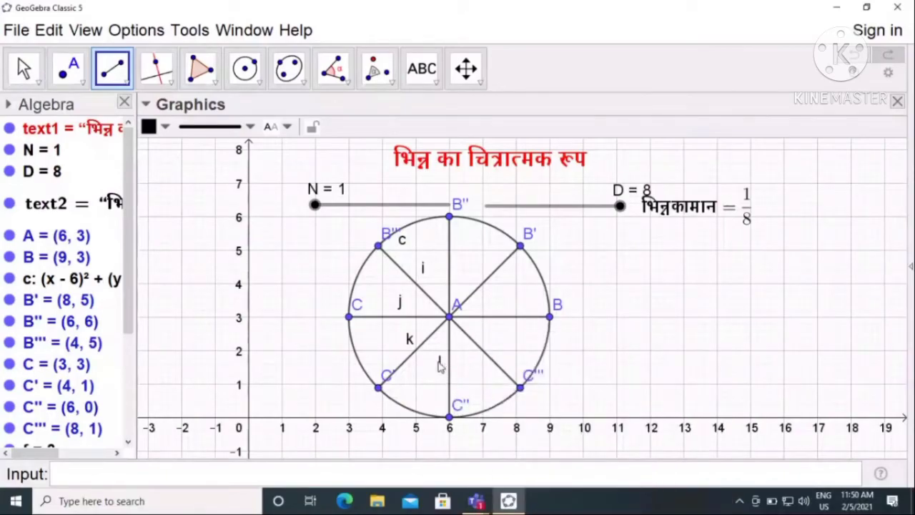
# Try hiding the labels of segments l, k, j and i and of circle c with the Segment tool still active
pyautogui.rightClick(440, 365)
pyautogui.click(475, 392)
pyautogui.rightClick(408, 342)
pyautogui.click(446, 392)
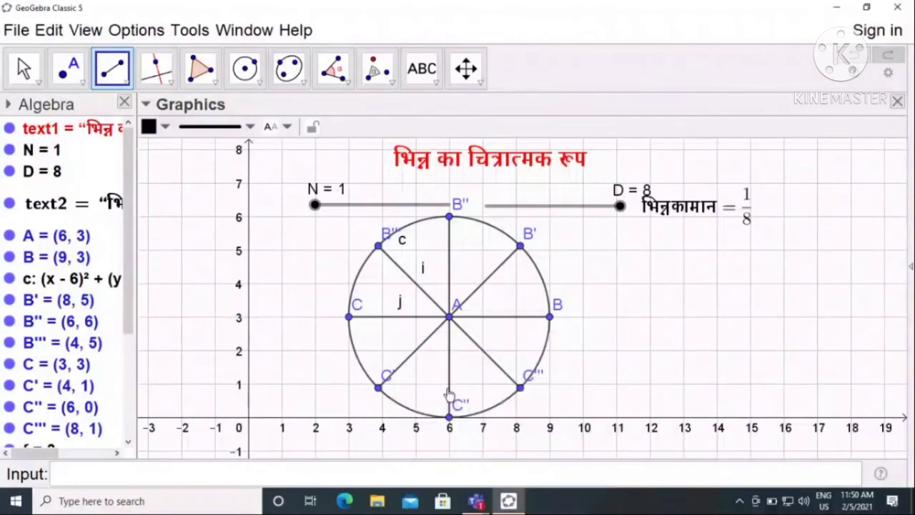
pyautogui.rightClick(400, 309)
pyautogui.click(440, 362)
pyautogui.rightClick(402, 243)
pyautogui.click(443, 322)
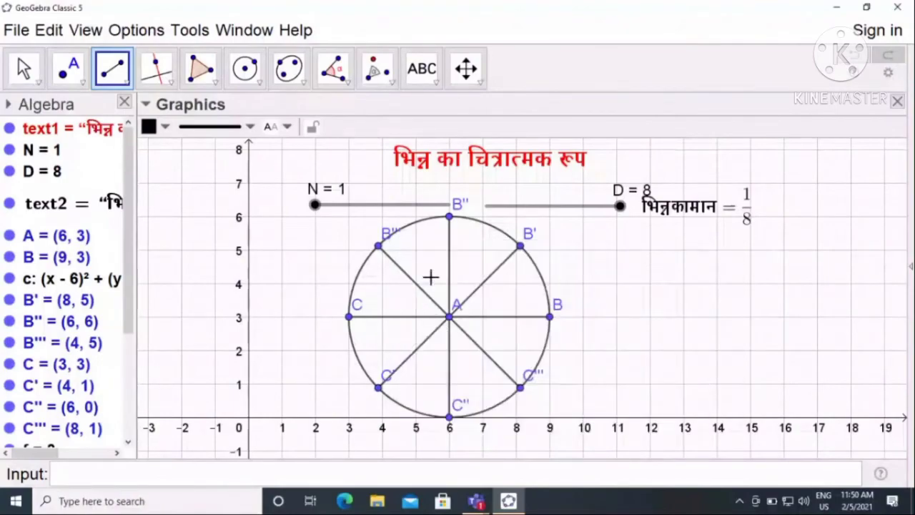
# Try to hide the labels of points B'' and B' on the circle
pyautogui.rightClick(458, 209)
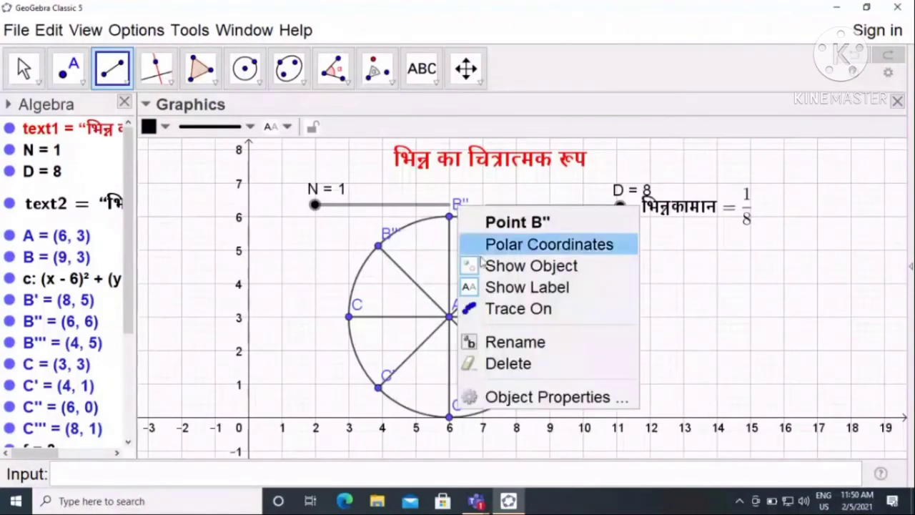
pyautogui.click(495, 287)
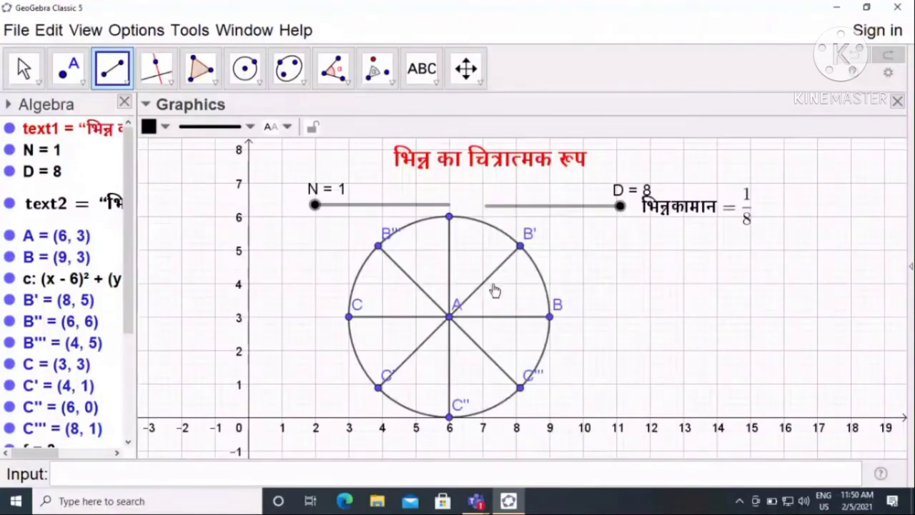
pyautogui.rightClick(529, 239)
pyautogui.click(737, 279)
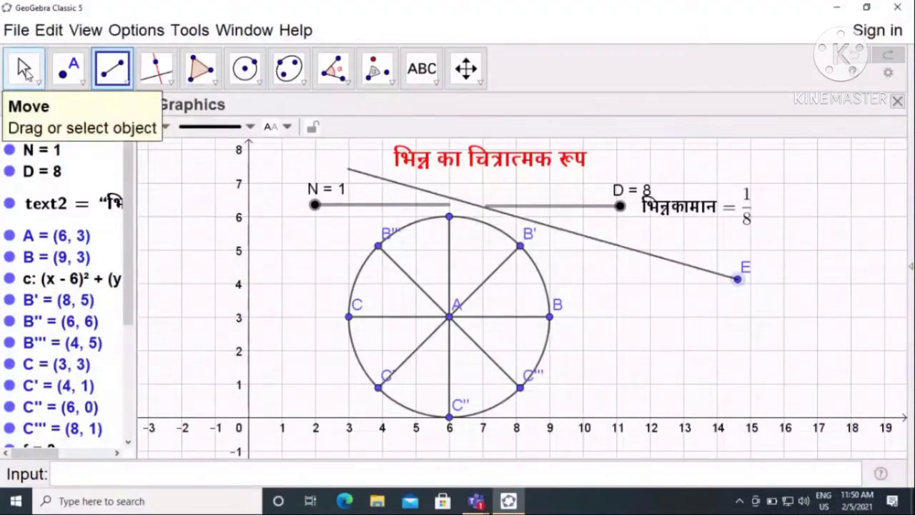
# Switch to the Move tool and hide the labels of segments h, g, f and m
pyautogui.click(23, 69)
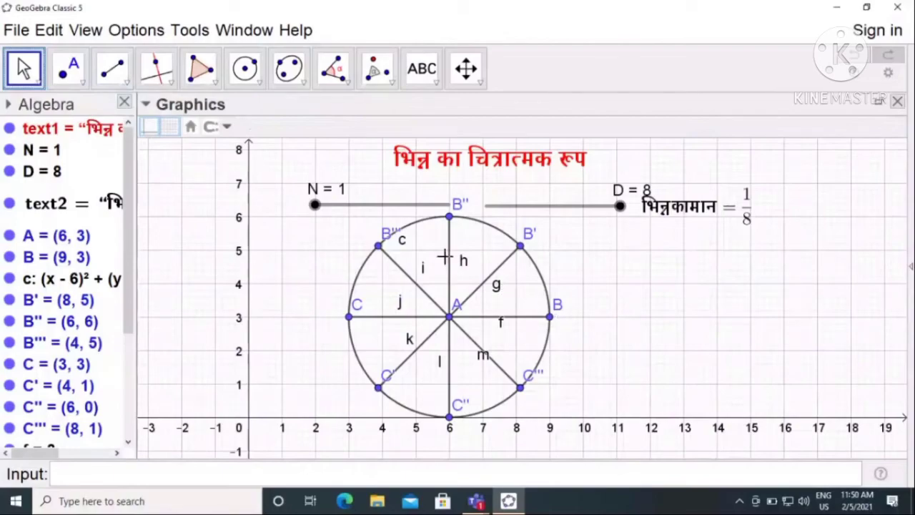
pyautogui.rightClick(464, 263)
pyautogui.click(490, 321)
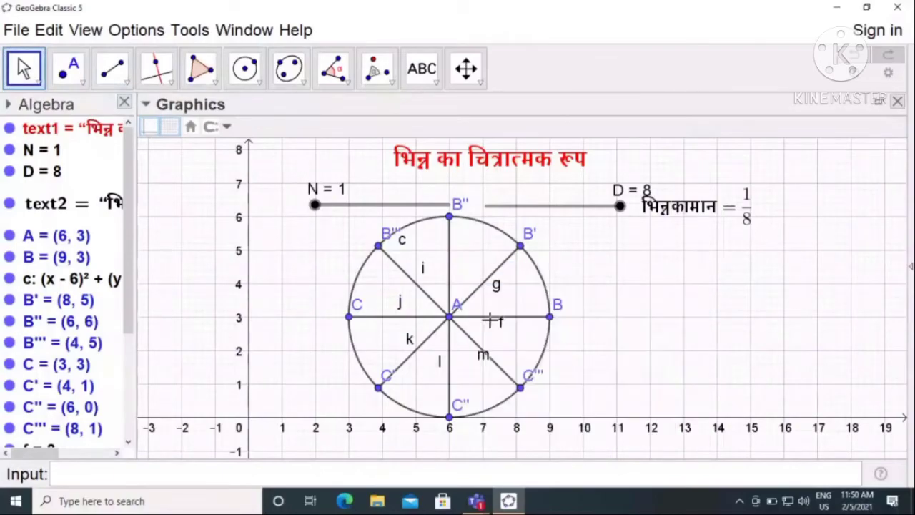
pyautogui.rightClick(498, 292)
pyautogui.click(540, 345)
pyautogui.rightClick(502, 328)
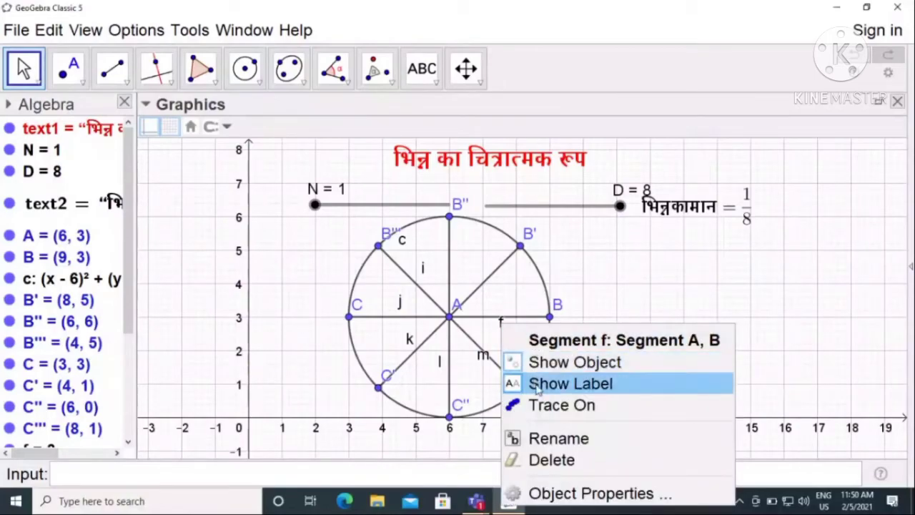
pyautogui.click(537, 386)
pyautogui.rightClick(482, 358)
pyautogui.click(540, 390)
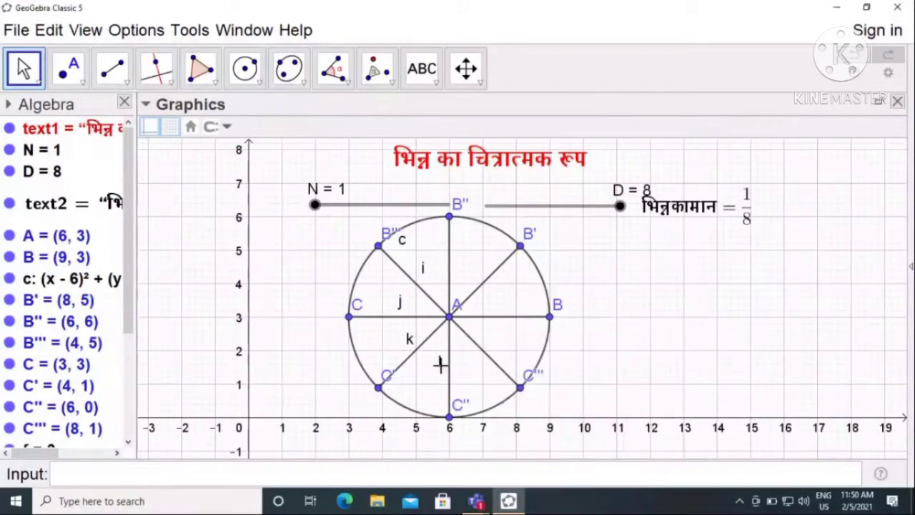
# Hide the labels of the remaining segments l, k, j and i and of circle c
pyautogui.rightClick(441, 367)
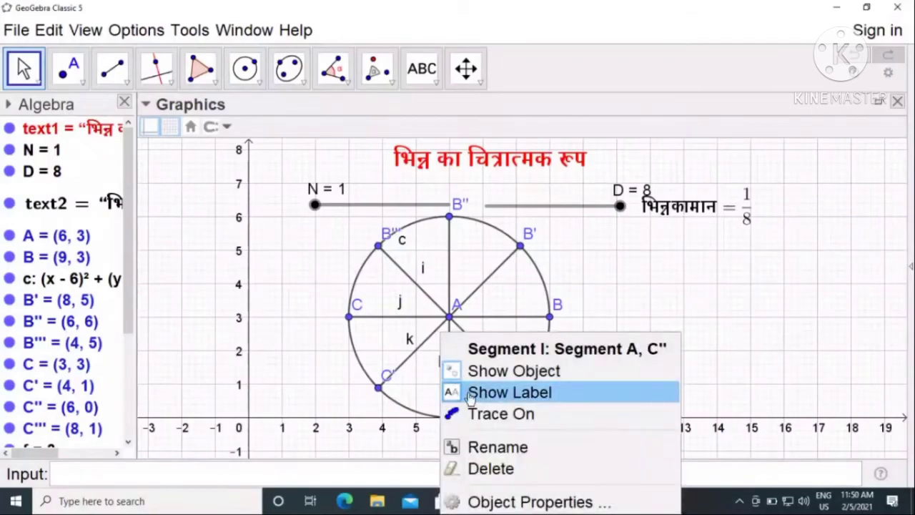
pyautogui.click(447, 392)
pyautogui.rightClick(412, 338)
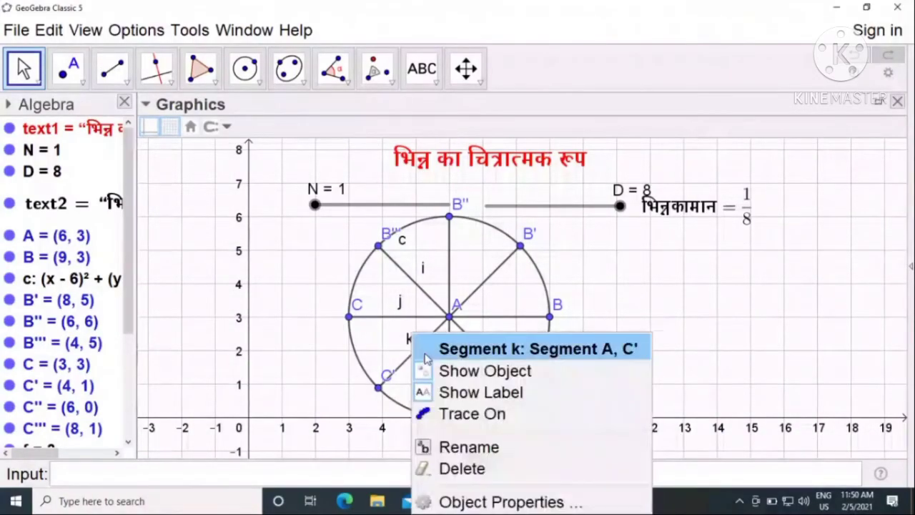
pyautogui.click(444, 391)
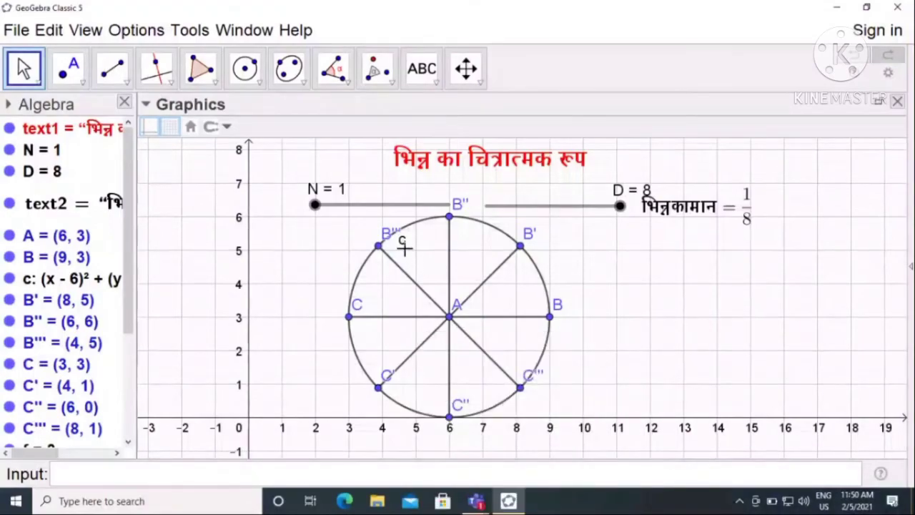
pyautogui.rightClick(404, 245)
pyautogui.click(413, 319)
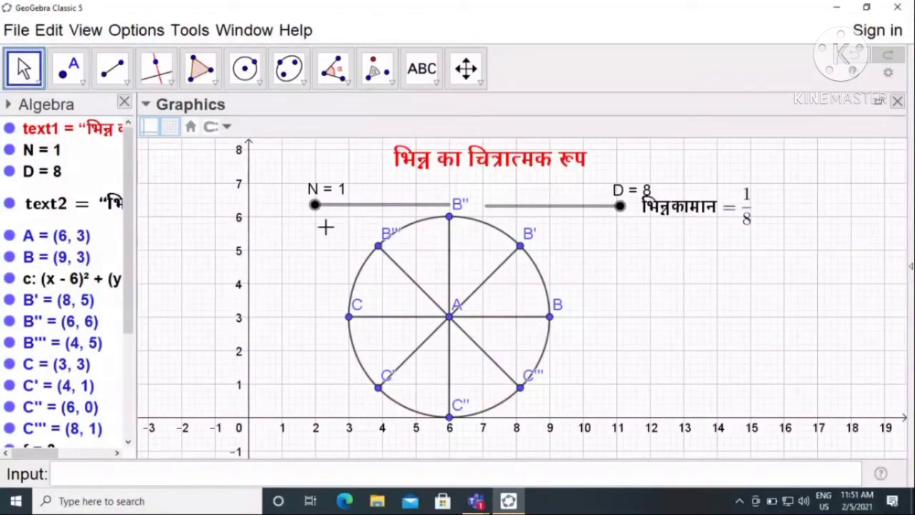
# Test the model by varying N through 4 and 2 and D to 3, restoring D to 8 and N to 1
pyautogui.moveTo(315, 205); pyautogui.dragTo(375, 213)
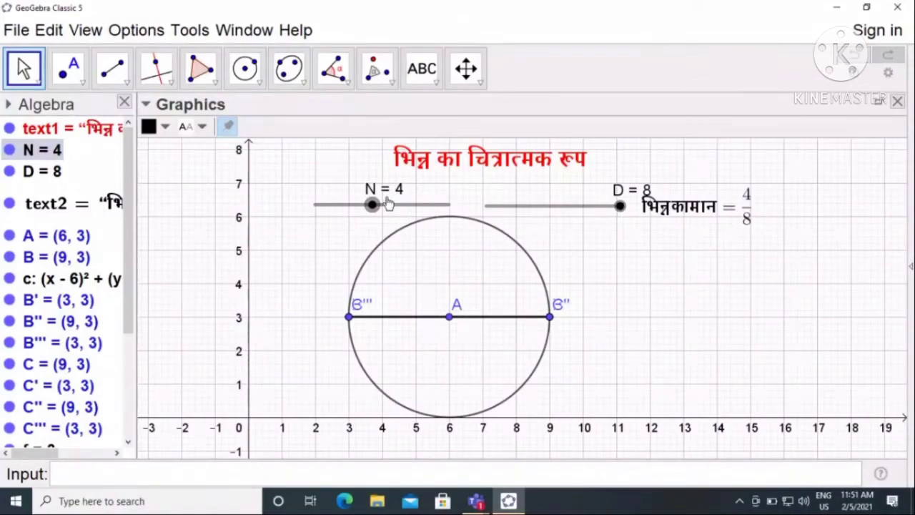
pyautogui.moveTo(386, 203); pyautogui.dragTo(340, 210)
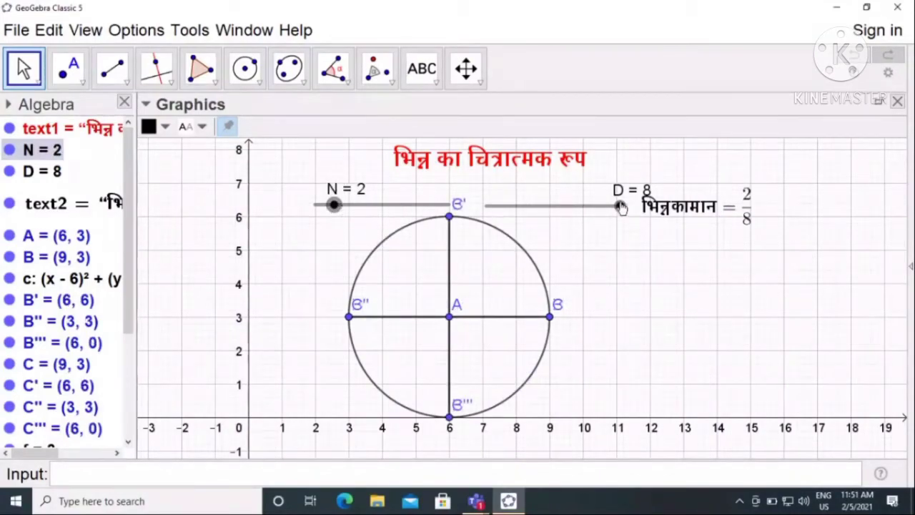
pyautogui.moveTo(621, 207); pyautogui.dragTo(525, 206)
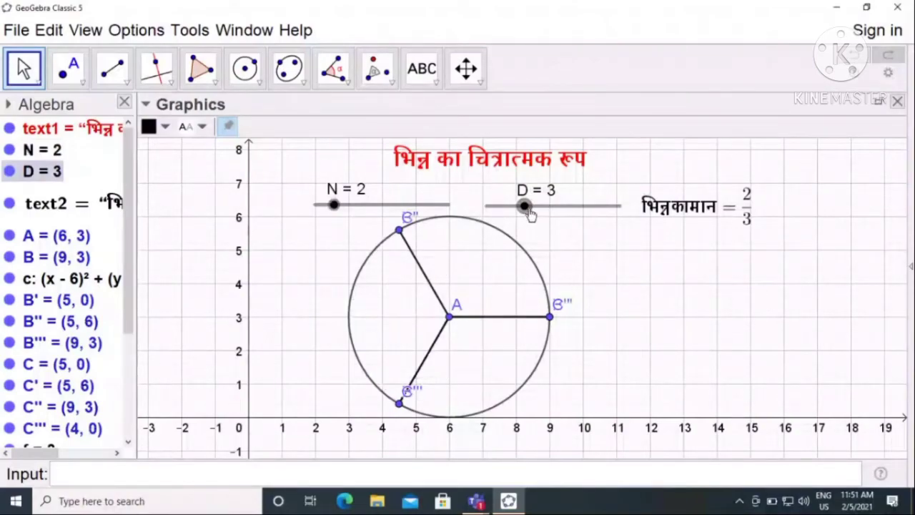
pyautogui.moveTo(529, 212); pyautogui.dragTo(619, 208)
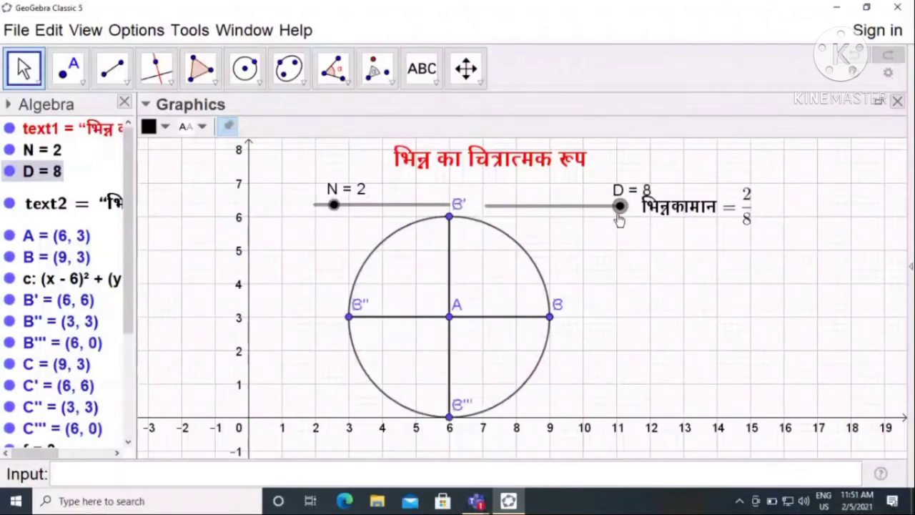
pyautogui.moveTo(333, 205); pyautogui.dragTo(314, 205)
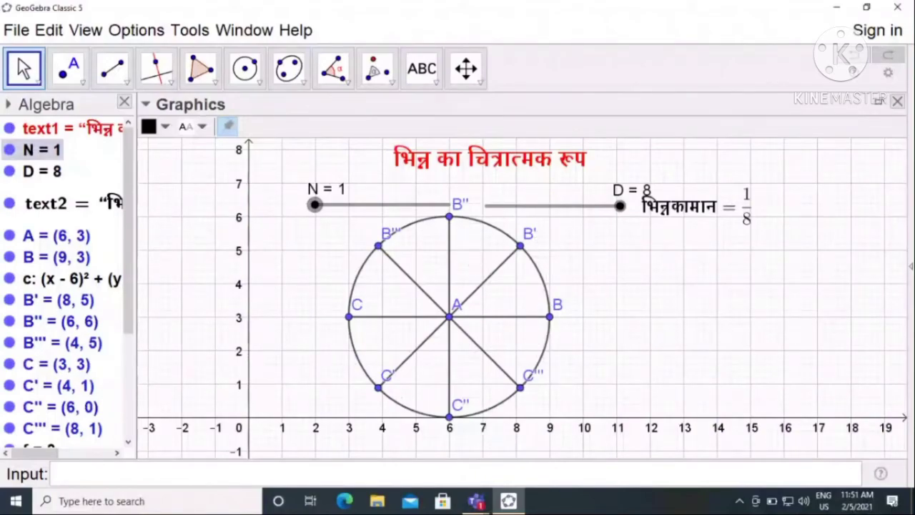
# Create a circular sector with center A from point B to point B'
pyautogui.click(259, 85)
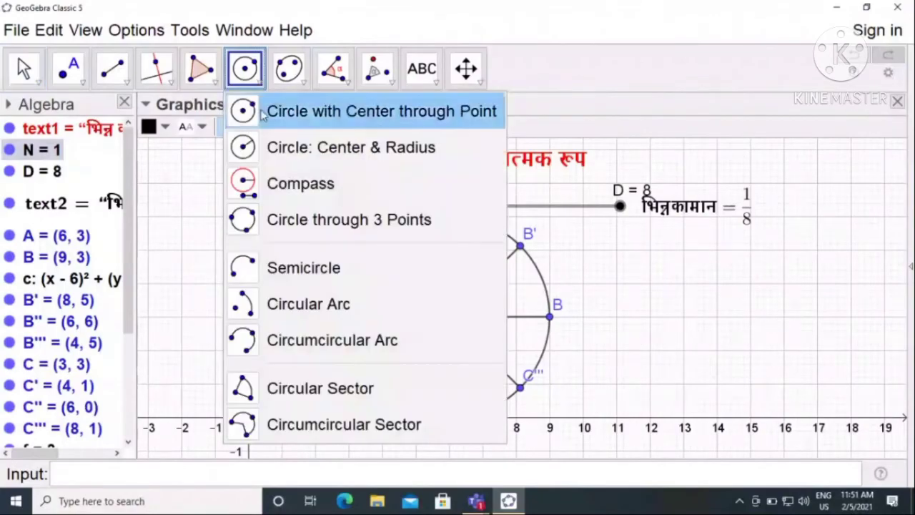
pyautogui.click(312, 395)
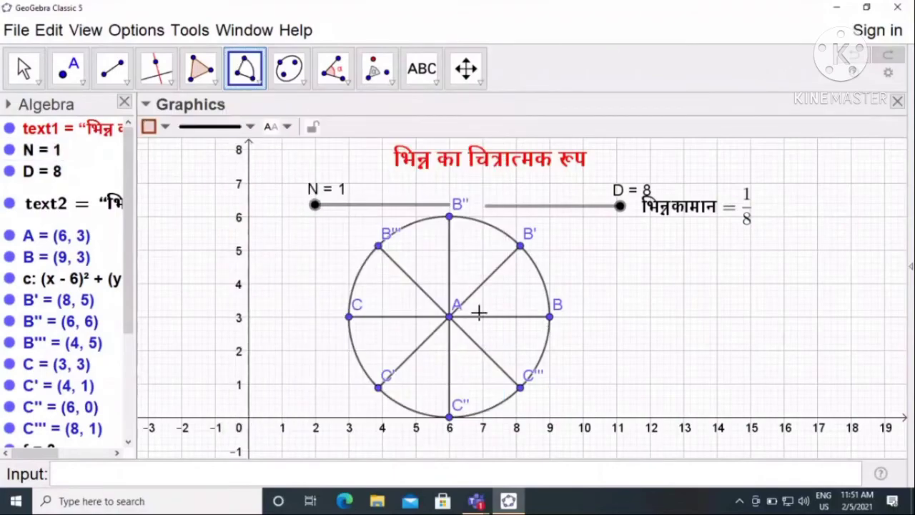
pyautogui.click(450, 319)
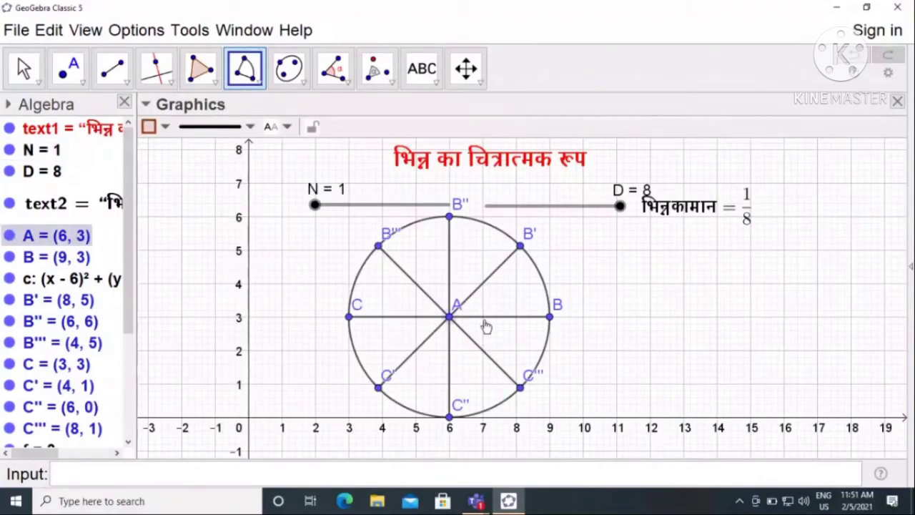
pyautogui.click(551, 319)
pyautogui.click(518, 247)
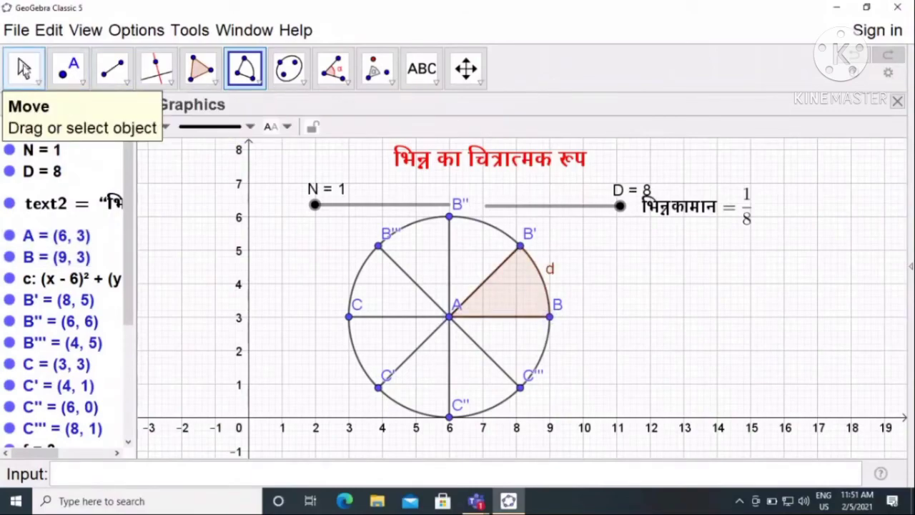
# Color the sector between B and B' red and raise its fill opacity to solid
pyautogui.click(24, 68)
pyautogui.doubleClick(501, 293)
pyautogui.moveTo(629, 415); pyautogui.dragTo(710, 421)
pyautogui.click(897, 101)
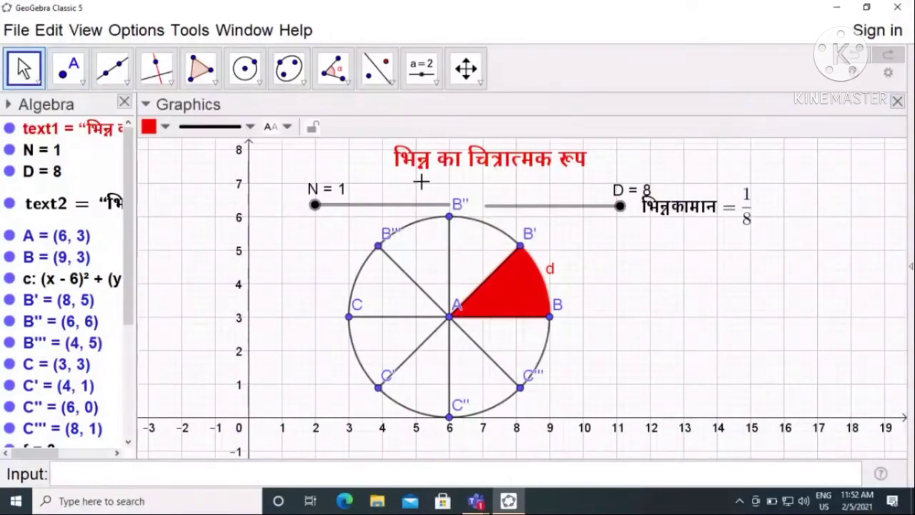
# Hide the labels of points B'', B' and B and of the red sector d
pyautogui.rightClick(458, 208)
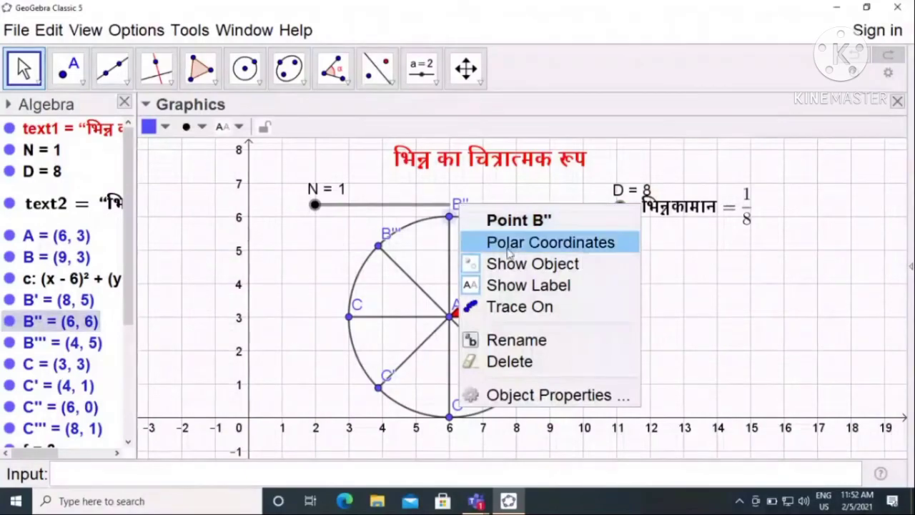
pyautogui.click(520, 282)
pyautogui.rightClick(527, 238)
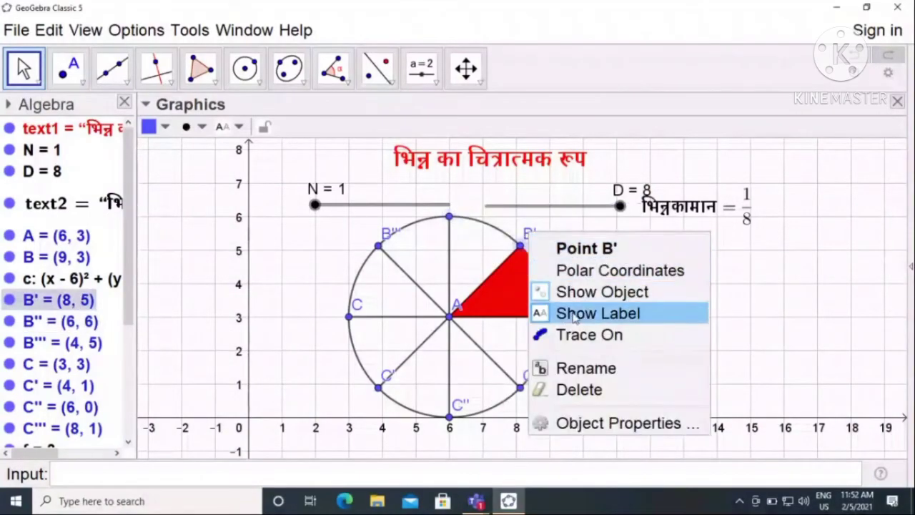
pyautogui.click(576, 315)
pyautogui.rightClick(551, 273)
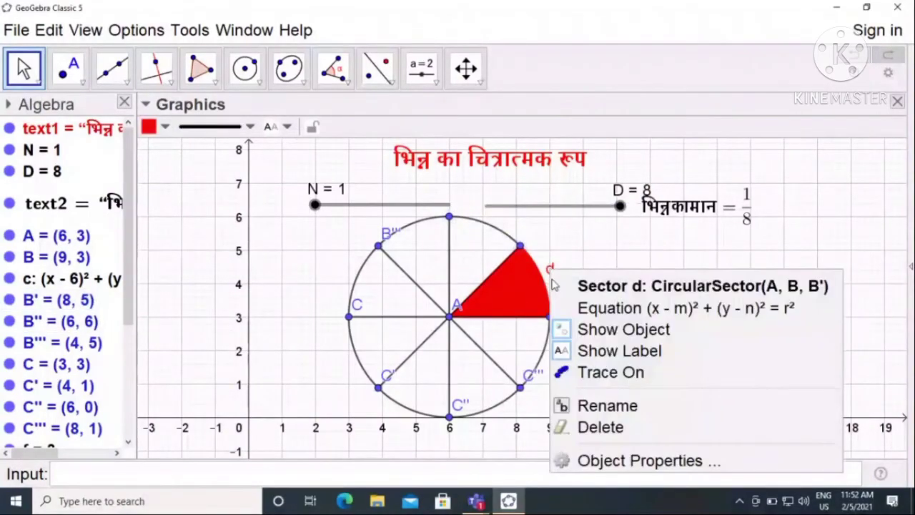
pyautogui.click(551, 284)
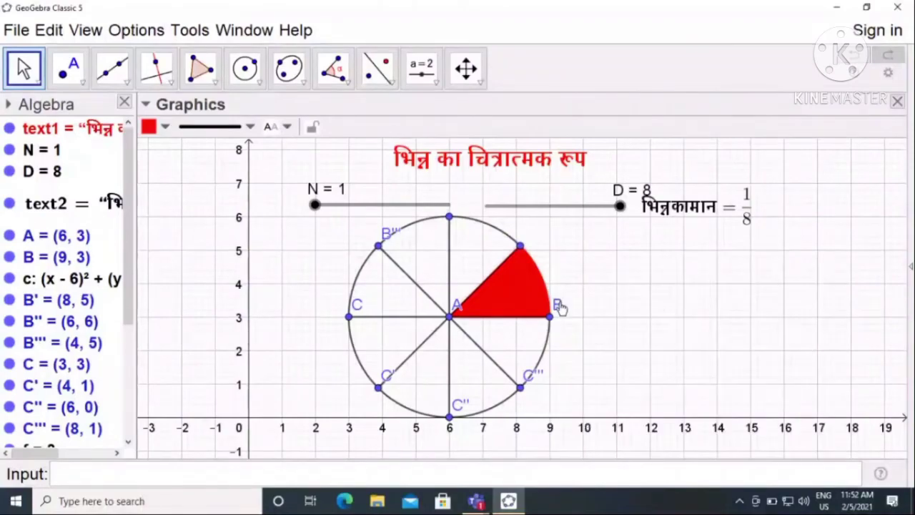
pyautogui.rightClick(555, 309)
pyautogui.click(604, 380)
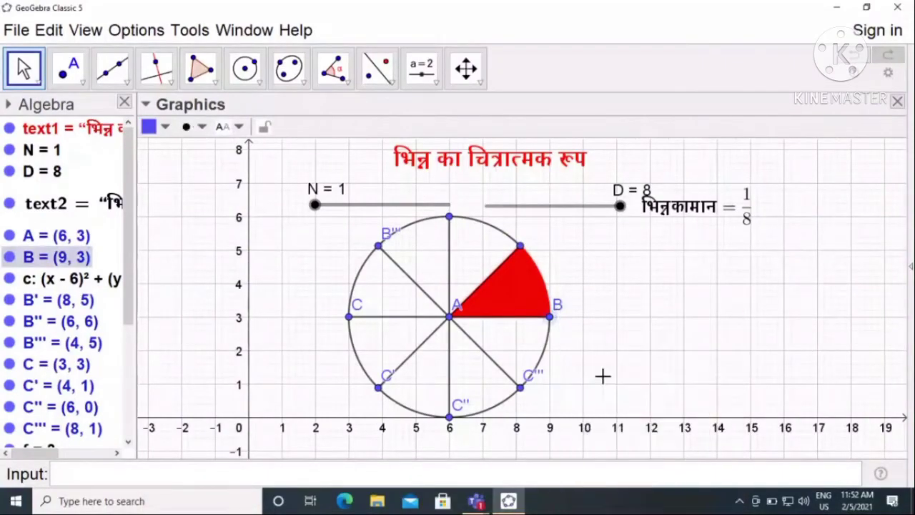
# Hide the labels of points C''', C'' and C' on the lower half of the circle
pyautogui.rightClick(532, 382)
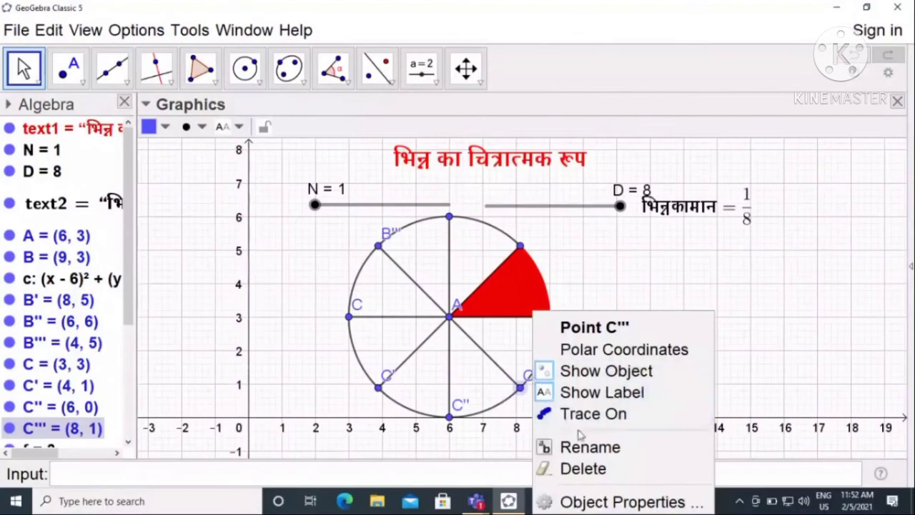
pyautogui.click(586, 393)
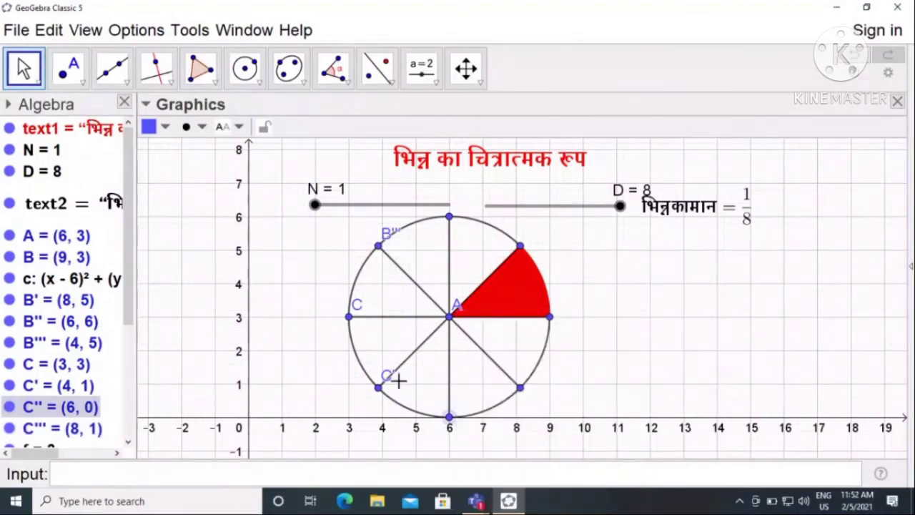
pyautogui.rightClick(380, 386)
pyautogui.click(424, 391)
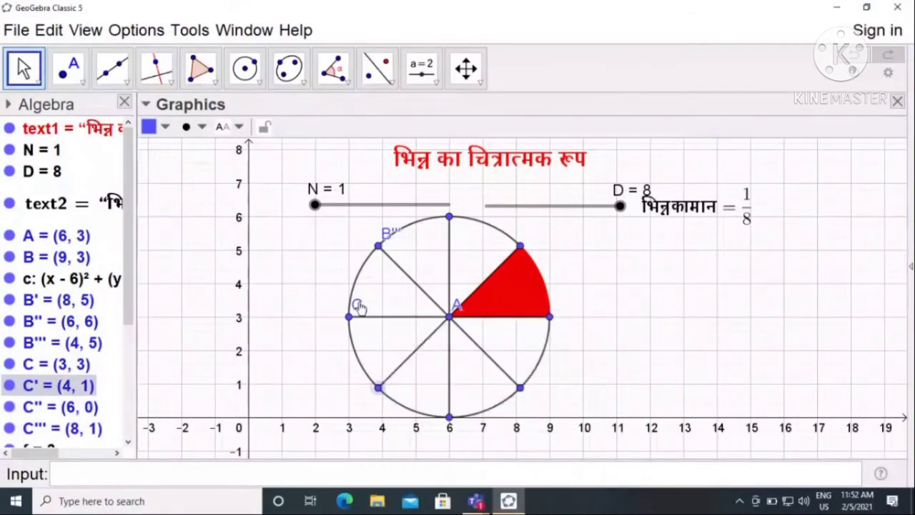
# Hide the labels of points C, B''' and the circle's center A
pyautogui.rightClick(361, 306)
pyautogui.click(429, 381)
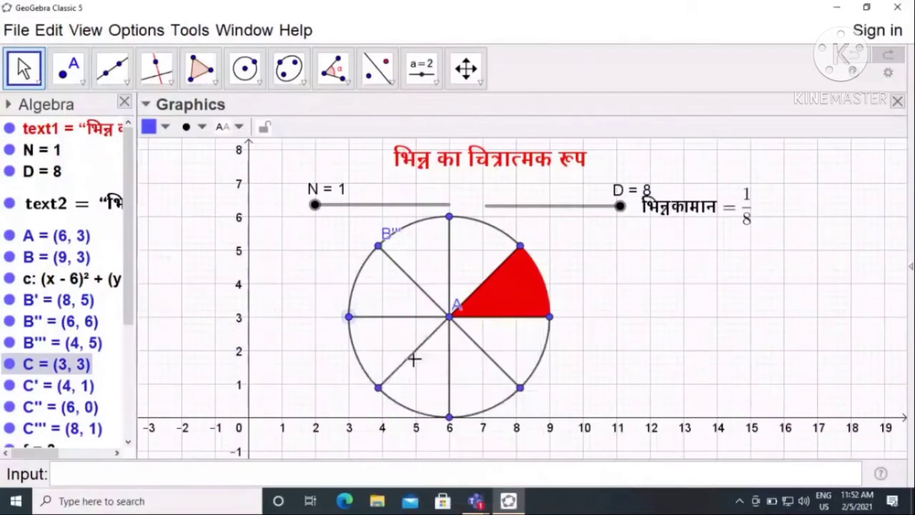
pyautogui.rightClick(388, 235)
pyautogui.click(436, 314)
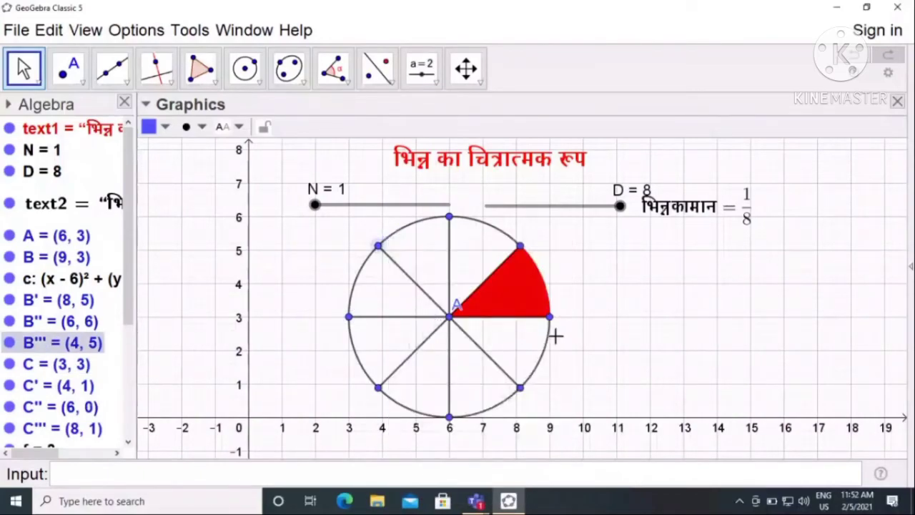
pyautogui.rightClick(457, 305)
pyautogui.click(491, 386)
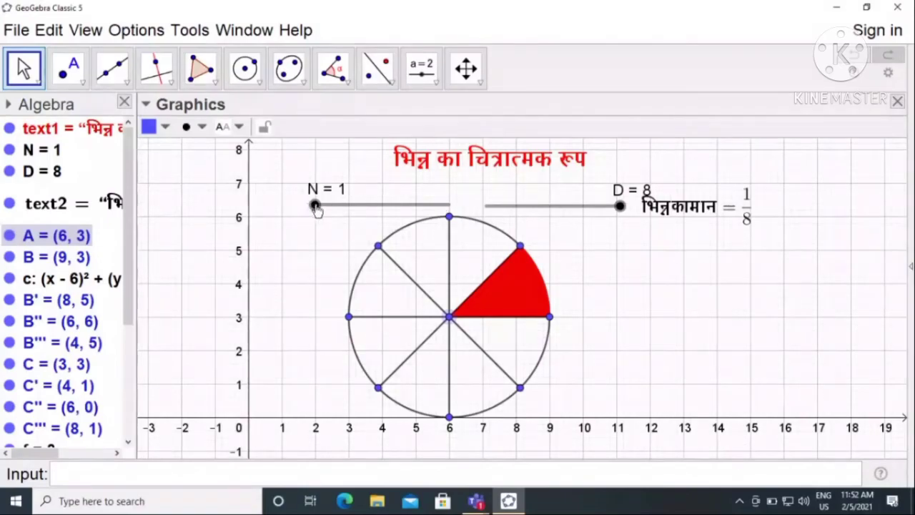
# Test the circle model with the fractions 2/3 and 3/4 by adjusting sliders N and D
pyautogui.moveTo(315, 205); pyautogui.dragTo(334, 205)
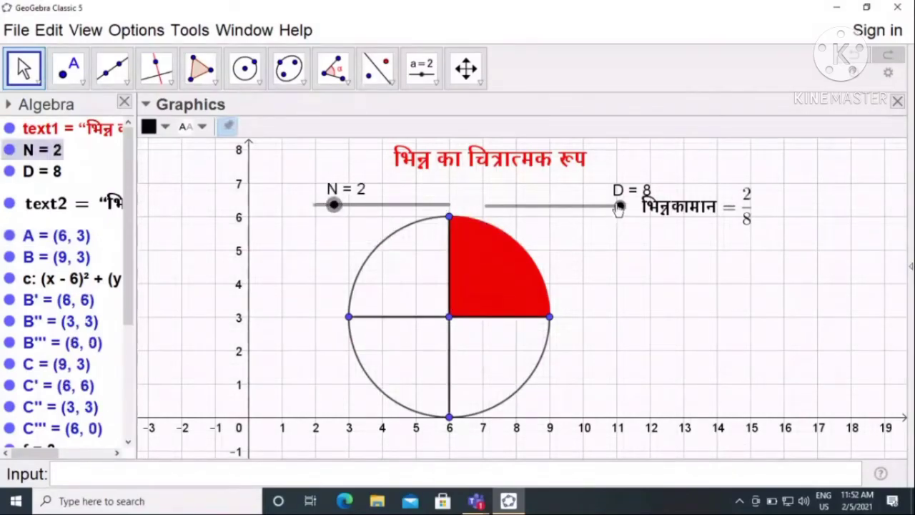
pyautogui.moveTo(619, 206); pyautogui.dragTo(527, 207)
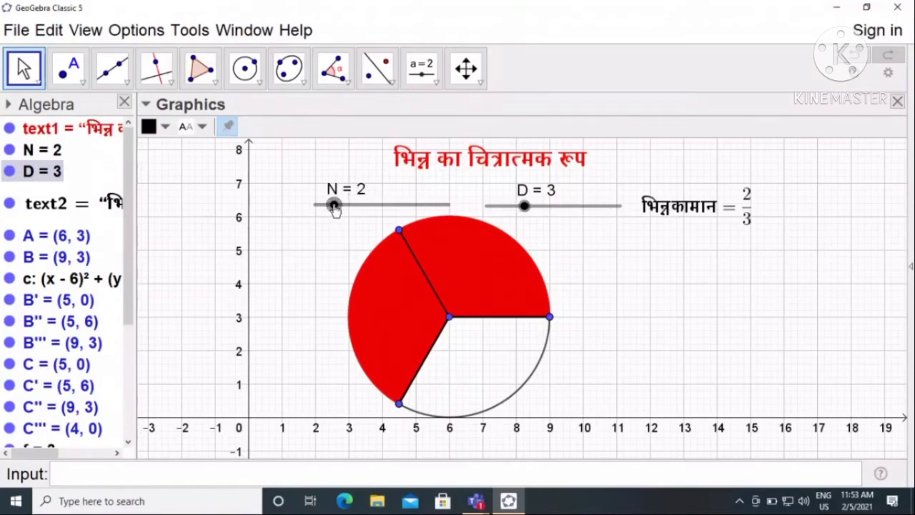
pyautogui.moveTo(333, 207); pyautogui.dragTo(350, 208)
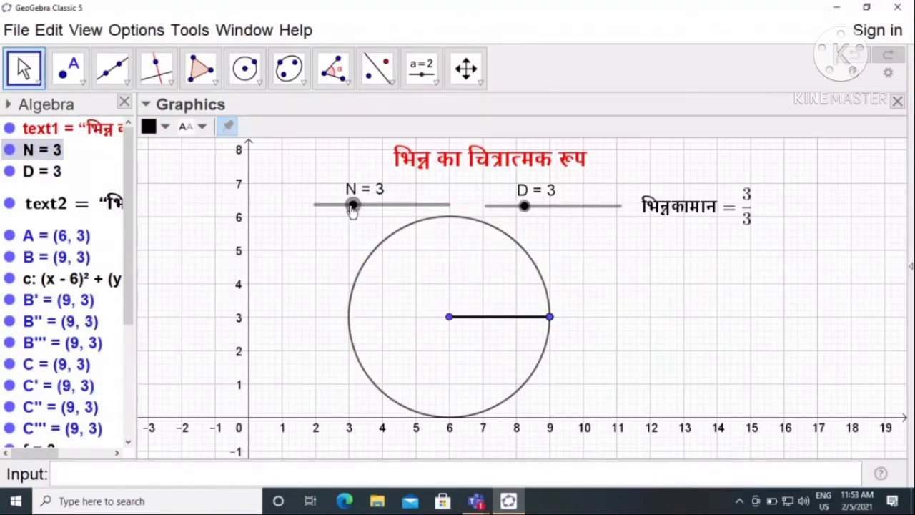
pyautogui.moveTo(526, 207); pyautogui.dragTo(543, 207)
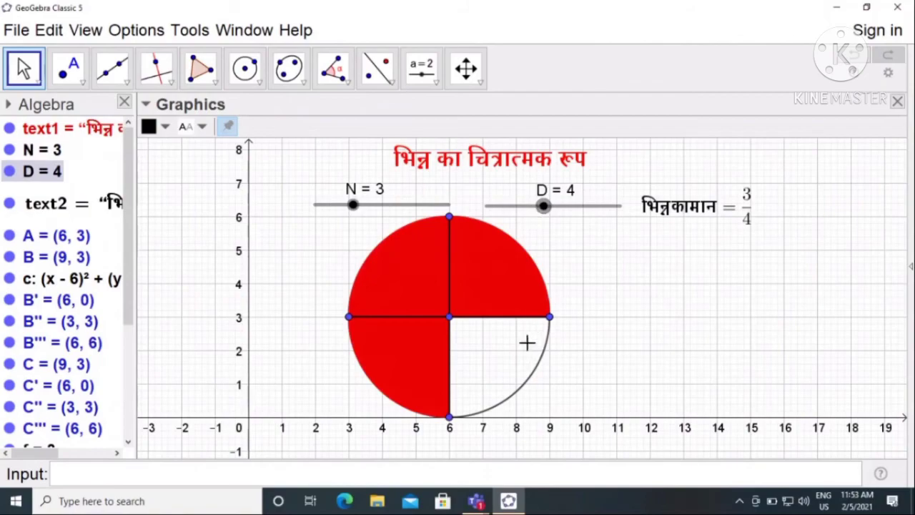
# Test the circle model with N = 2 and D = 6, and with the fraction 5/6
pyautogui.moveTo(353, 207); pyautogui.dragTo(334, 205)
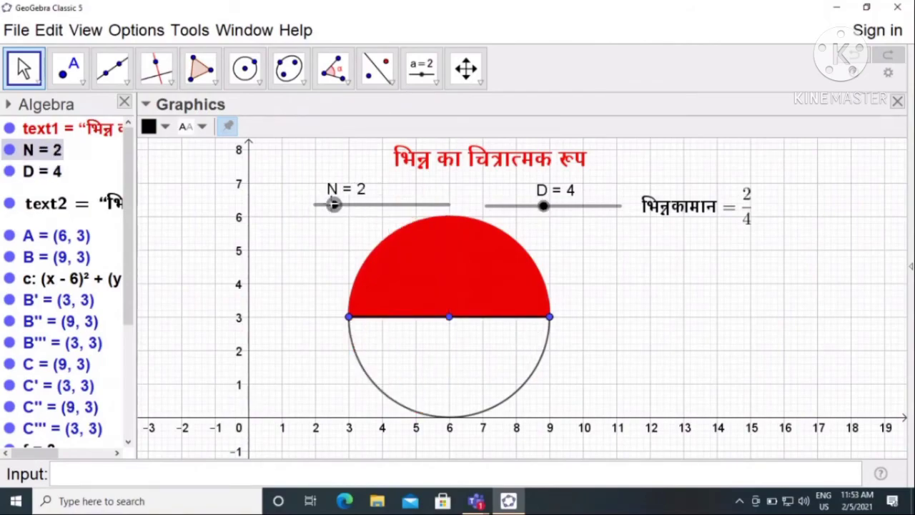
pyautogui.moveTo(542, 206); pyautogui.dragTo(582, 206)
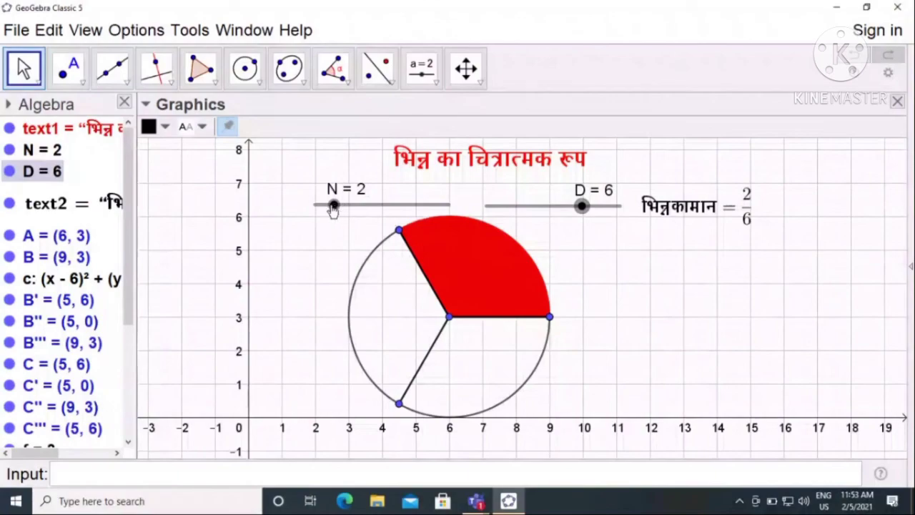
pyautogui.moveTo(333, 208); pyautogui.dragTo(388, 207)
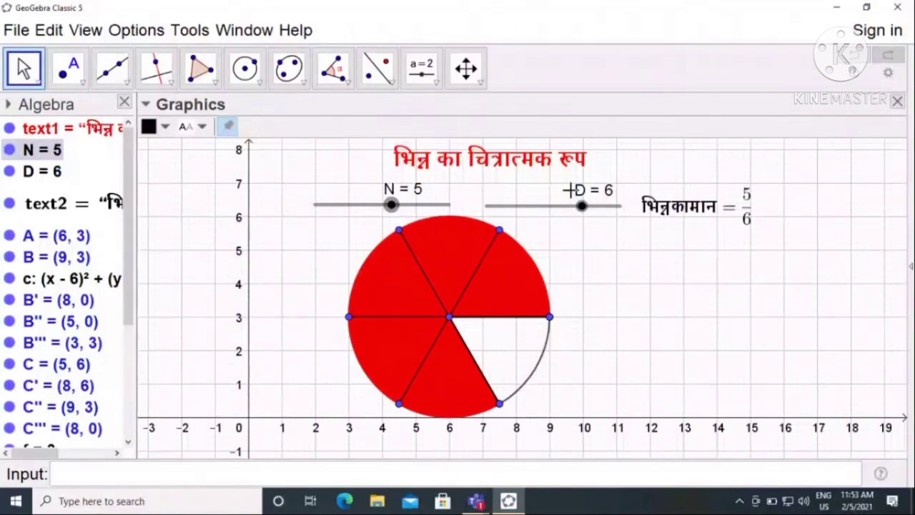
# Set slider N to 4 and slider D to 5 to show the fraction 4/5
pyautogui.moveTo(392, 207); pyautogui.dragTo(372, 206)
pyautogui.moveTo(592, 209); pyautogui.dragTo(562, 207)
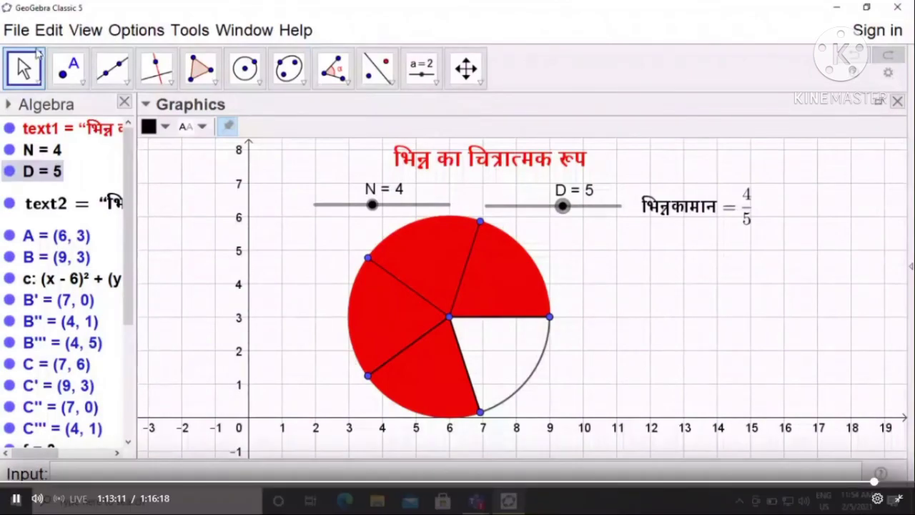
pyautogui.click(15, 501)
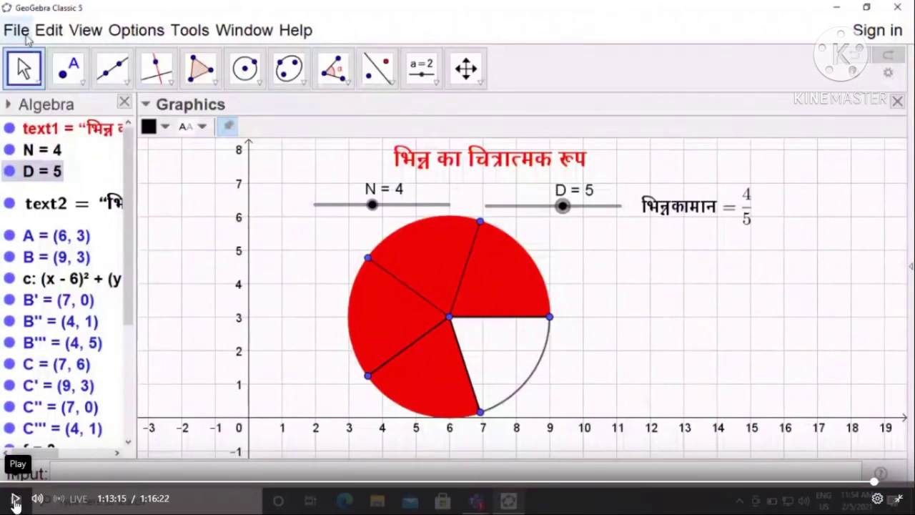